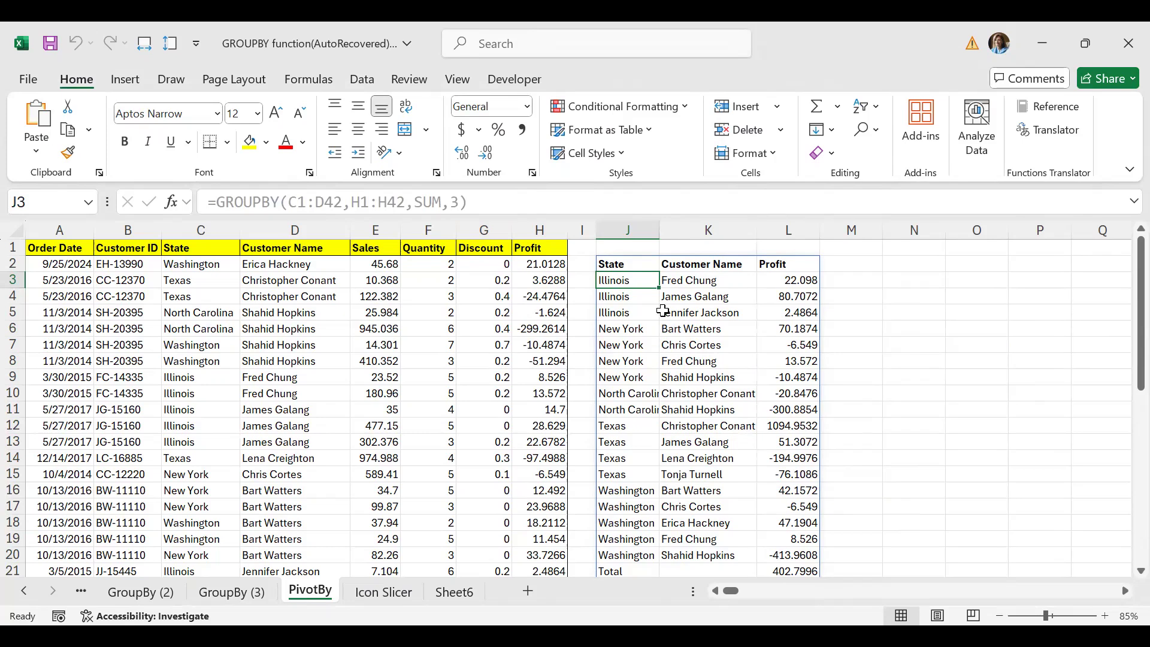
- Examine the GROUPBY formula in cell J2, including its row fields, values and function arguments
{"action": "left_click", "coordinate": [622, 264]}
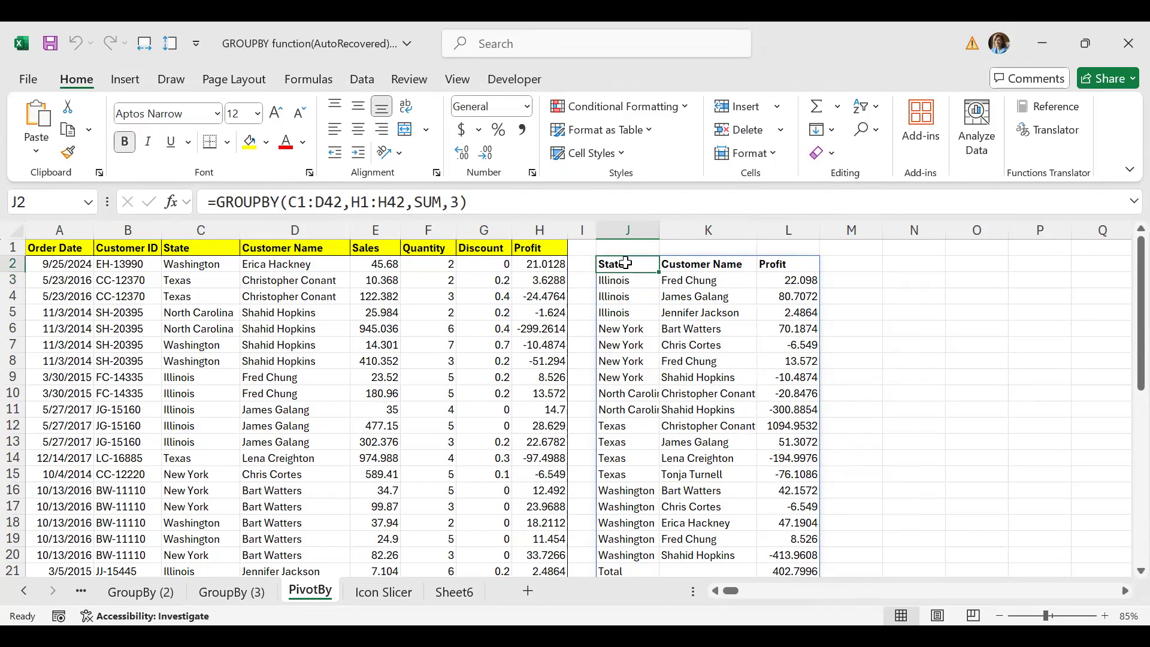
{"action": "left_click_drag", "start_coordinate": [513, 203], "coordinate": [206, 197]}
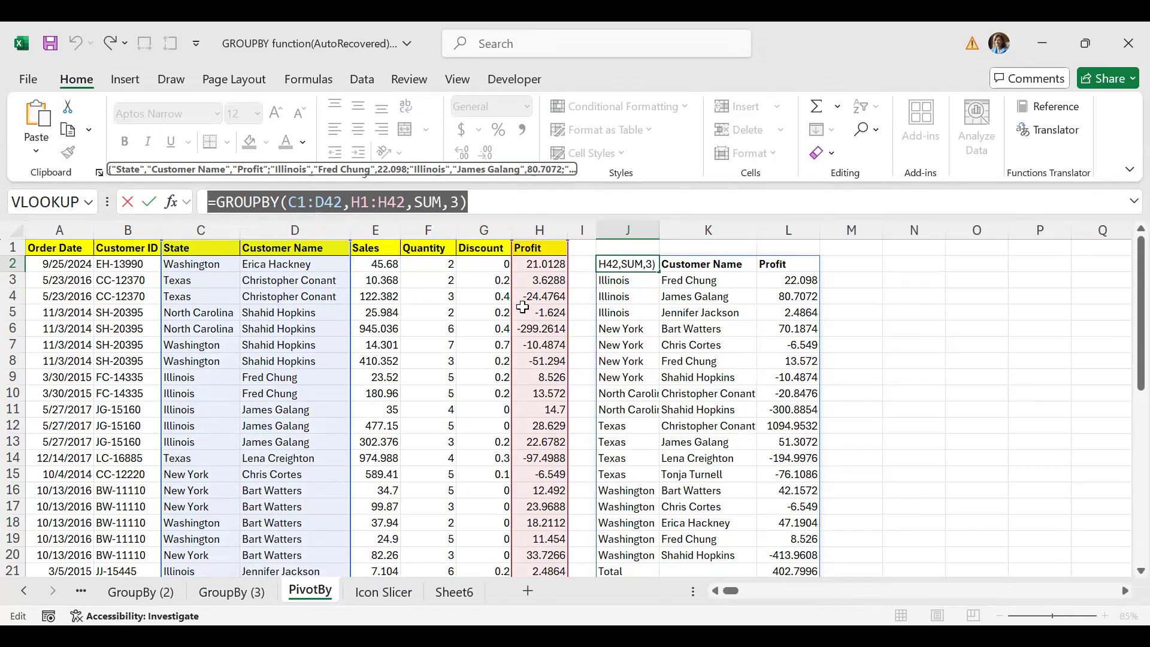
{"action": "key", "text": "Escape"}
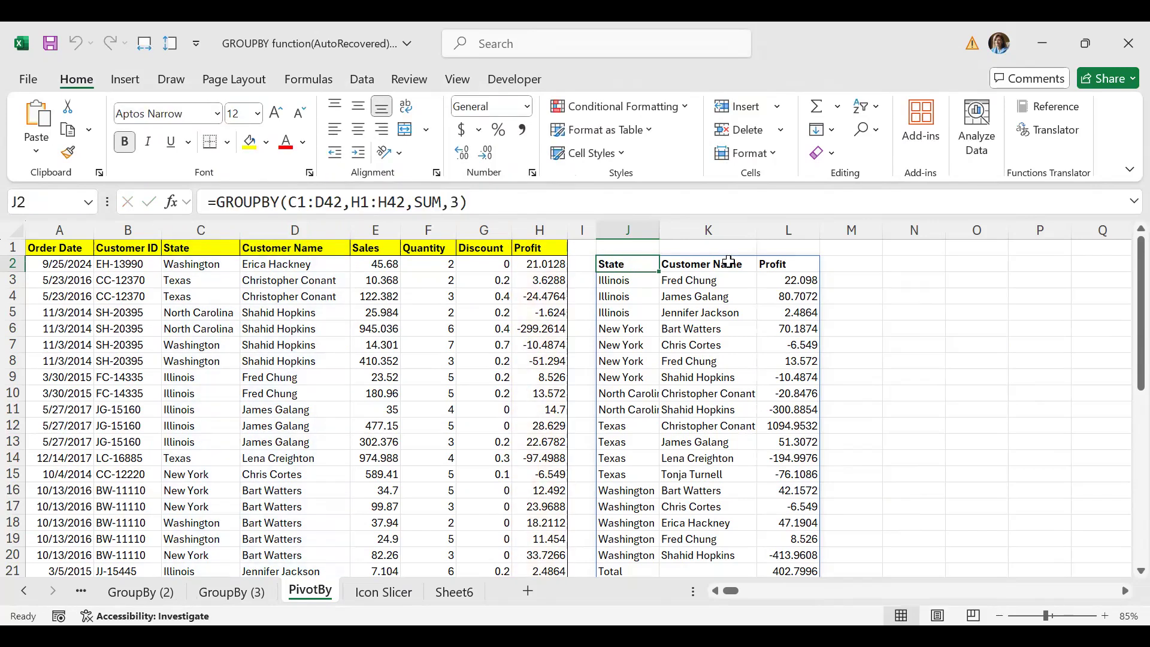
{"action": "left_click", "coordinate": [785, 230]}
{"action": "scroll", "coordinate": [774, 421], "scroll_direction": "down", "scroll_amount": 1}
{"action": "scroll", "coordinate": [737, 396], "scroll_direction": "up", "scroll_amount": 1}
{"action": "left_click", "coordinate": [629, 286]}
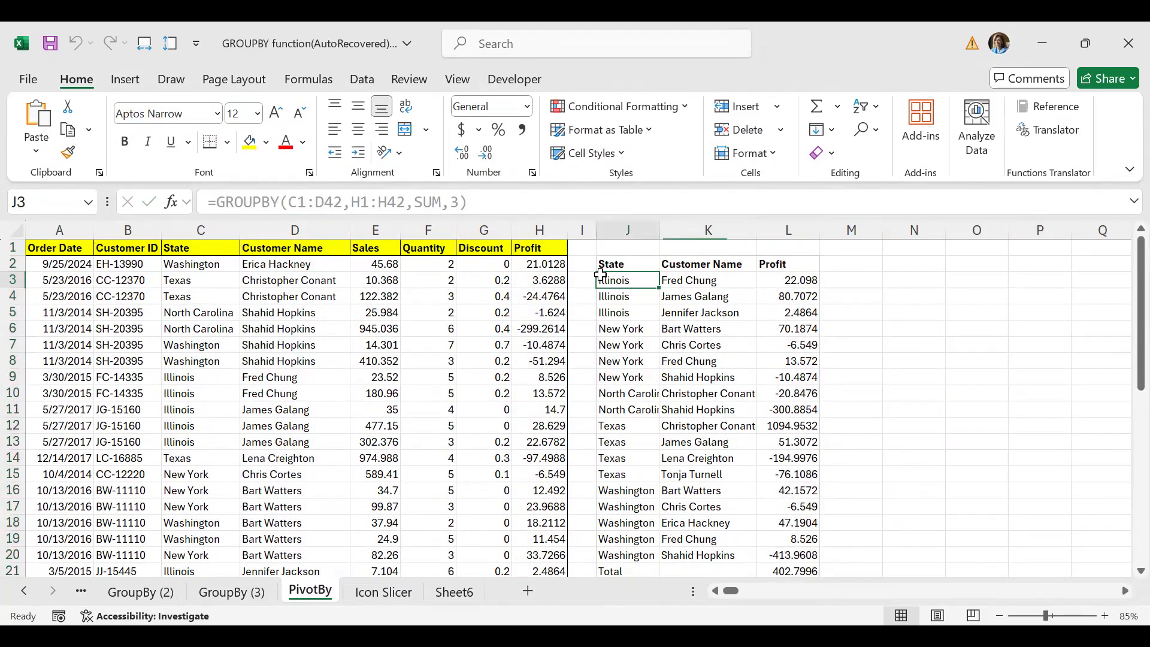
{"action": "left_click", "coordinate": [617, 262]}
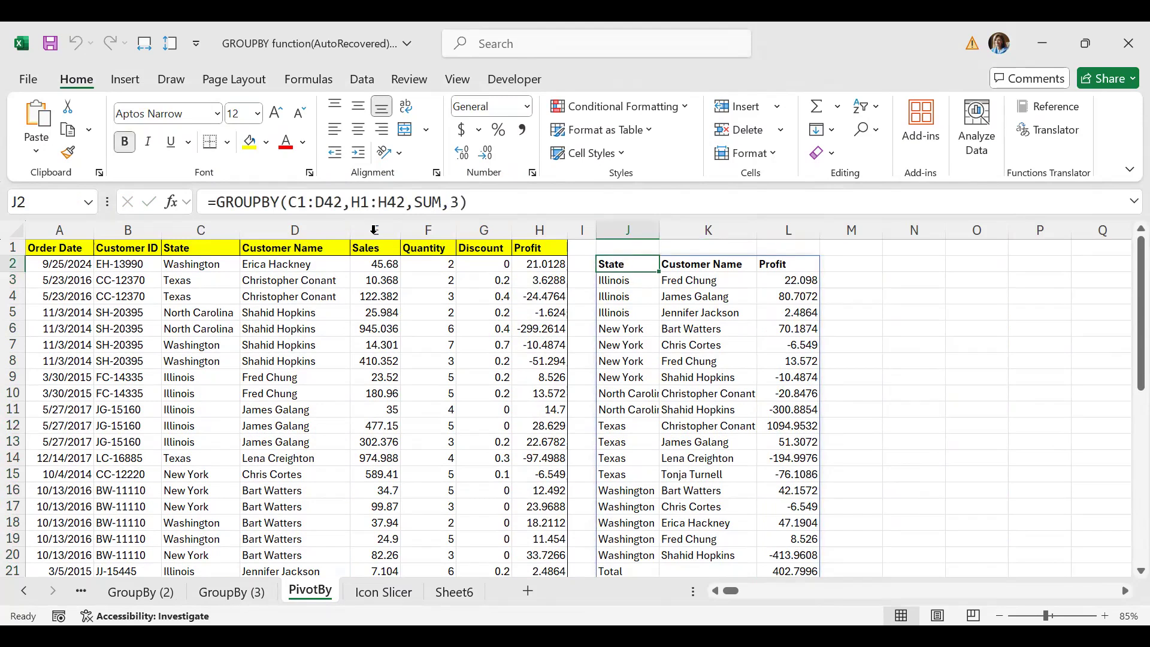
{"action": "left_click_drag", "start_coordinate": [290, 202], "coordinate": [342, 200]}
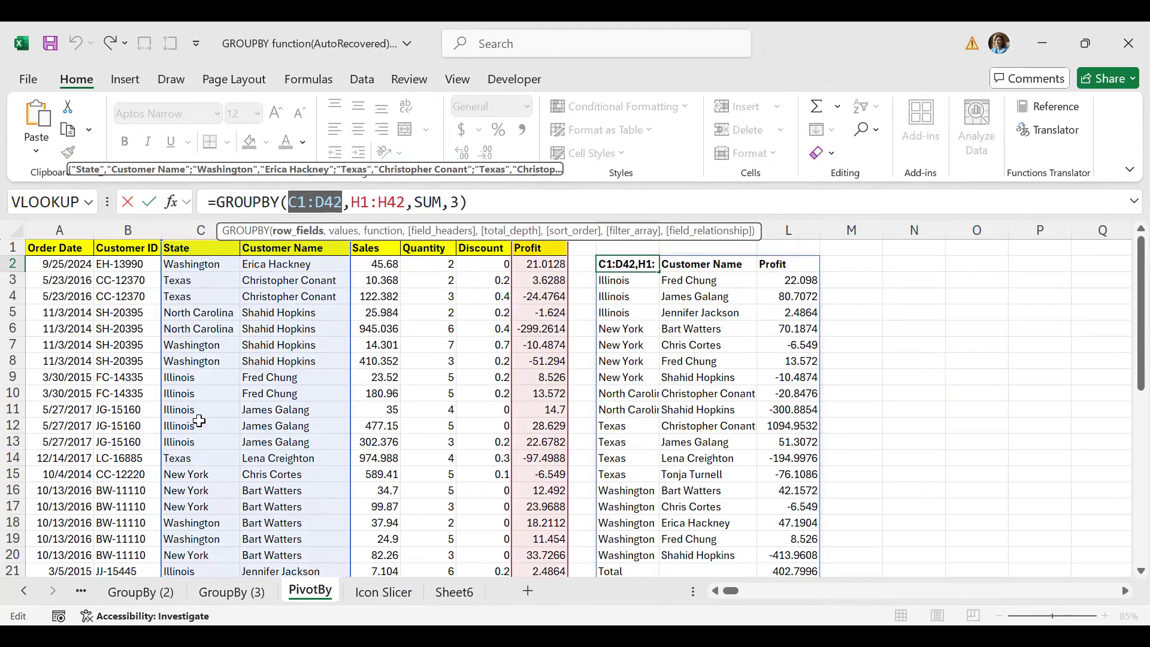
{"action": "left_click_drag", "start_coordinate": [351, 202], "coordinate": [409, 201]}
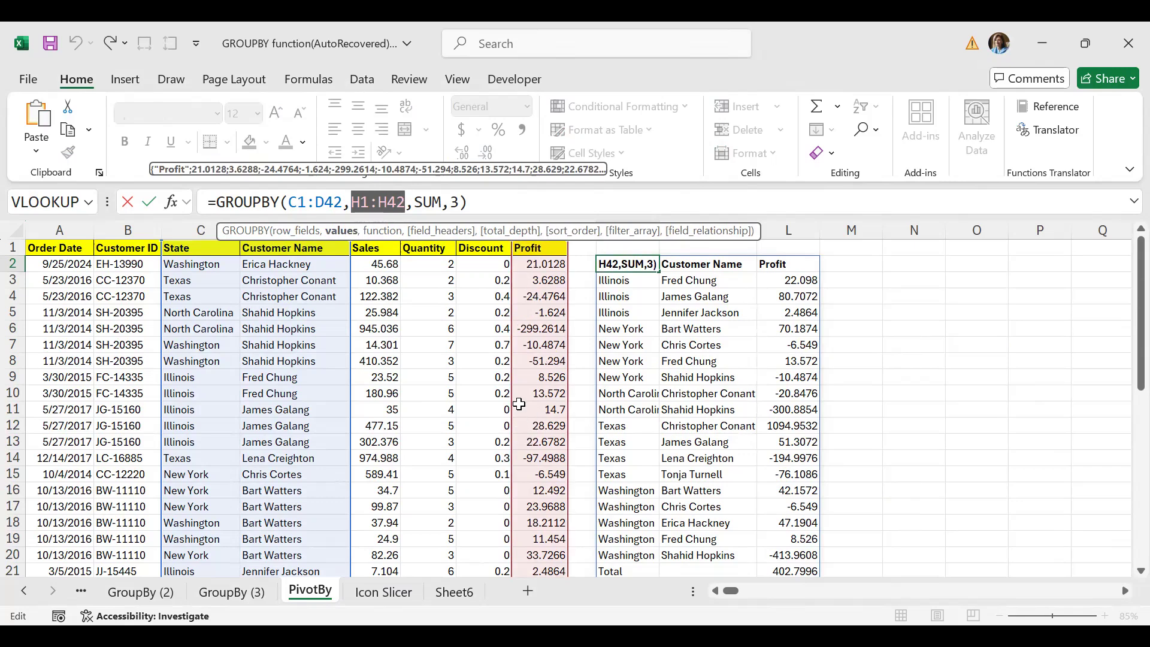
{"action": "left_click", "coordinate": [429, 203]}
{"action": "double_click", "coordinate": [429, 204]}
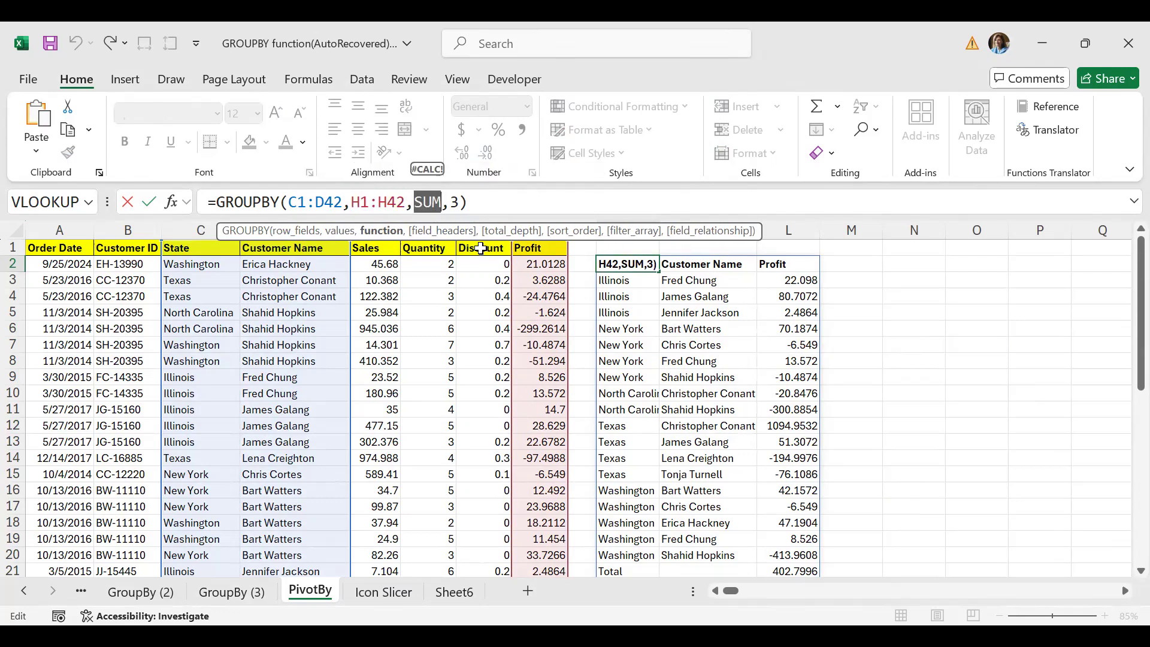
{"action": "key", "text": "Escape"}
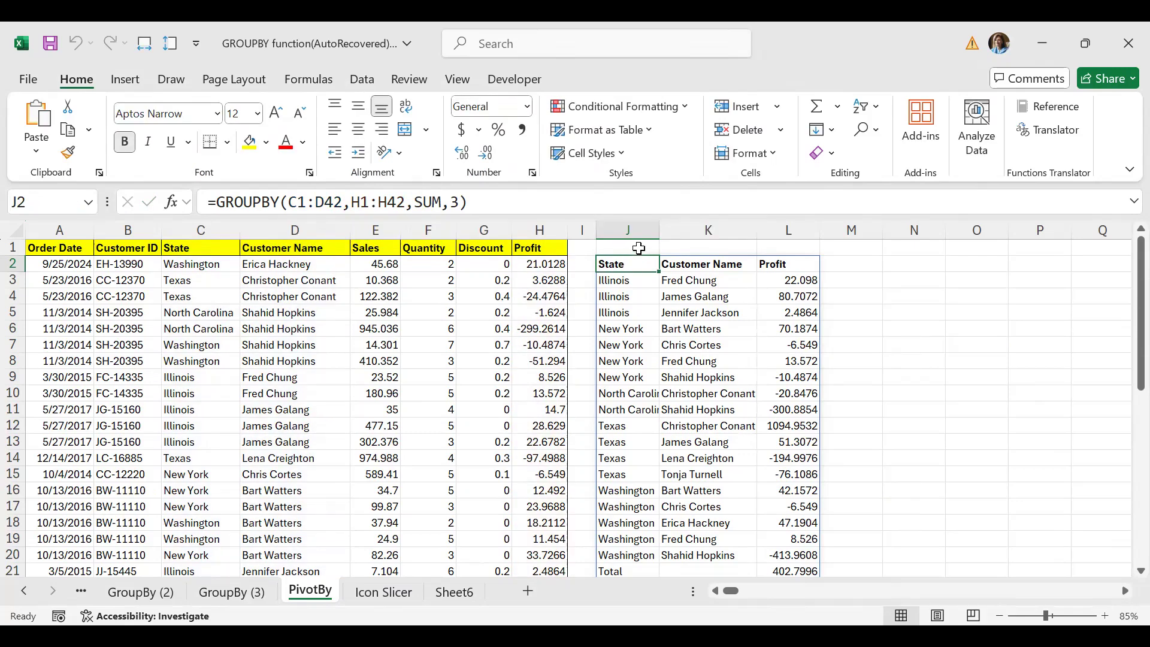
- Review the State, Customer Name and Profit columns of the GROUPBY output and how customers are listed under each state
{"action": "left_click_drag", "start_coordinate": [620, 229], "coordinate": [698, 230]}
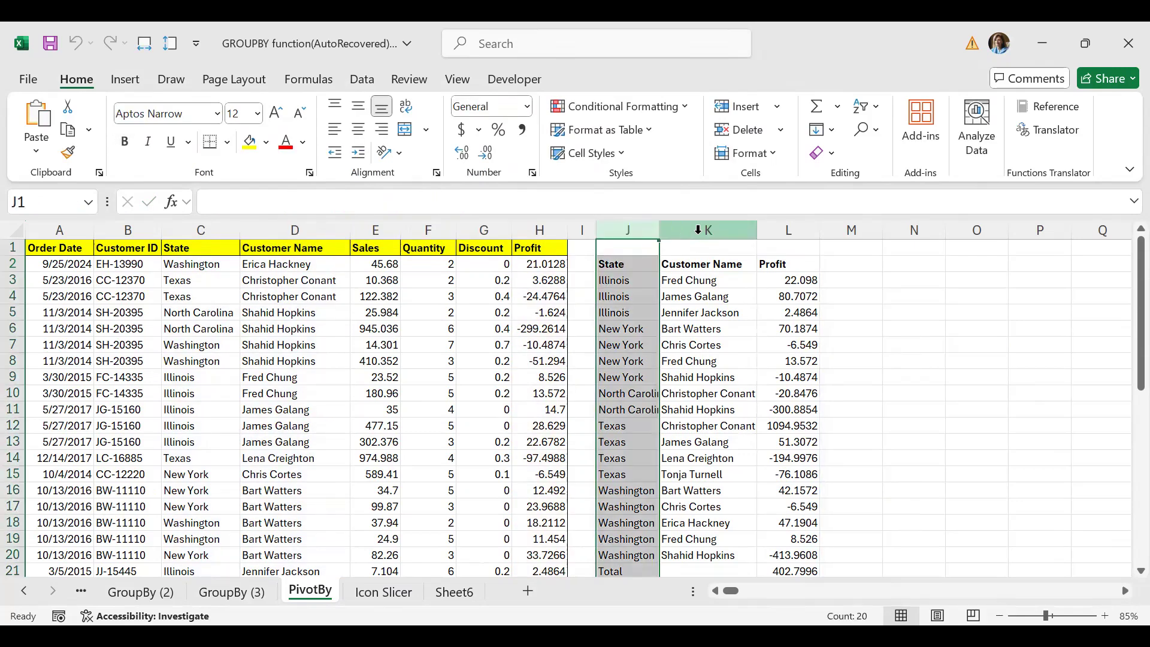
{"action": "left_click", "coordinate": [706, 230]}
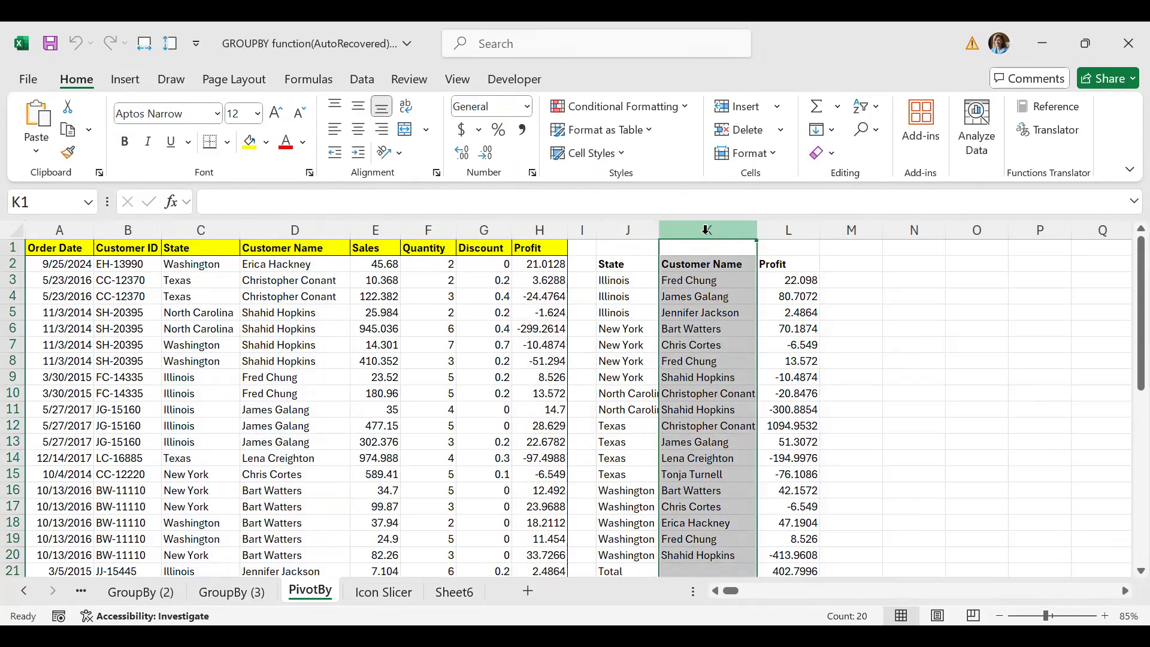
{"action": "left_click", "coordinate": [794, 229]}
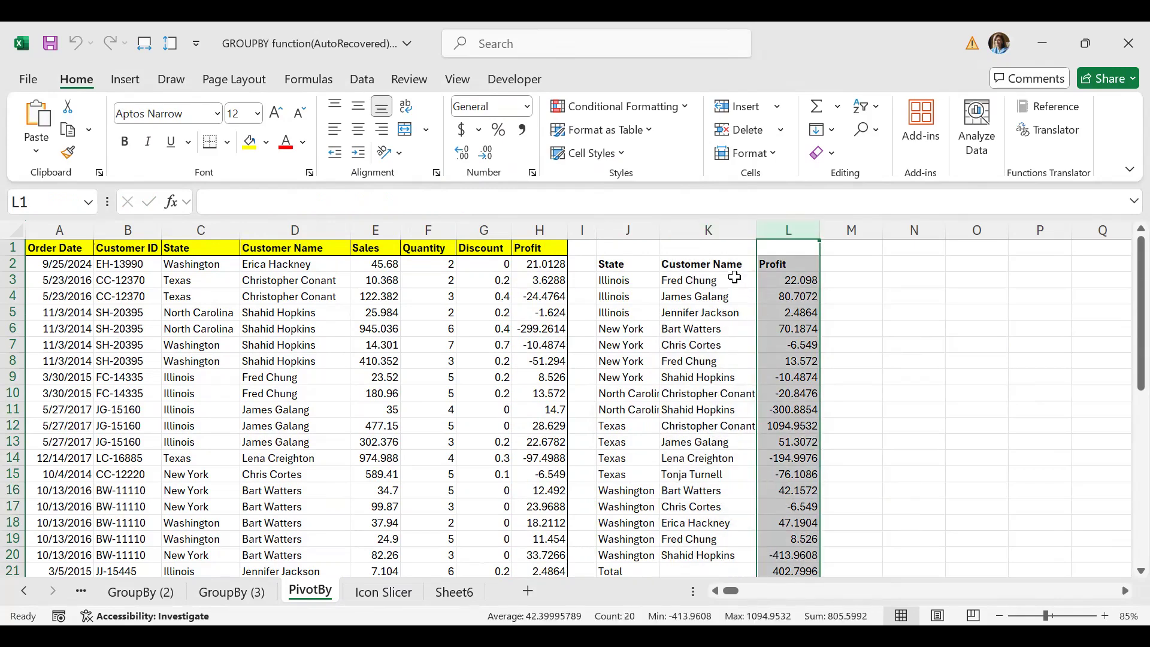
{"action": "left_click_drag", "start_coordinate": [616, 231], "coordinate": [788, 234]}
{"action": "left_click", "coordinate": [616, 267]}
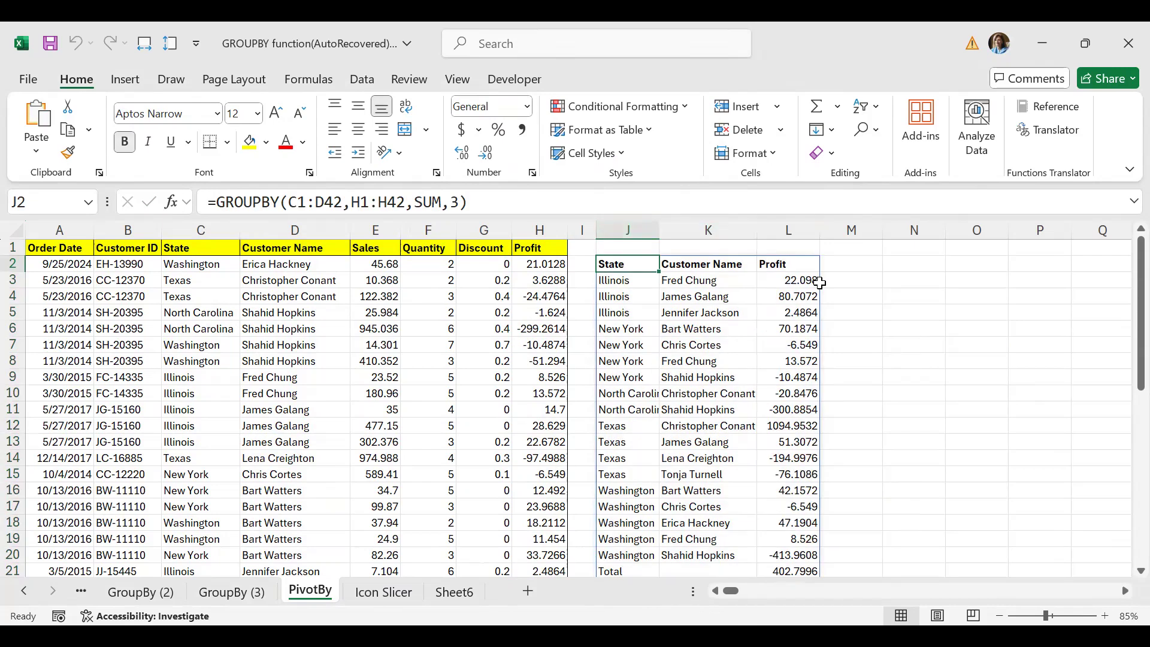
{"action": "key", "text": "F2"}
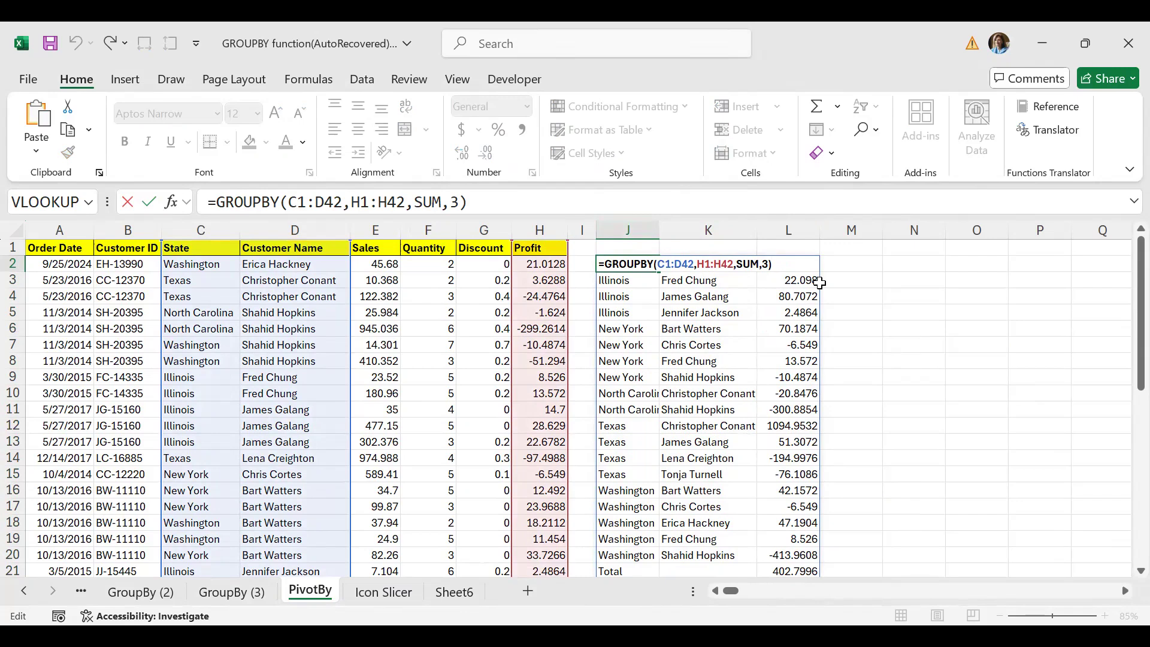
{"action": "key", "text": "Return"}
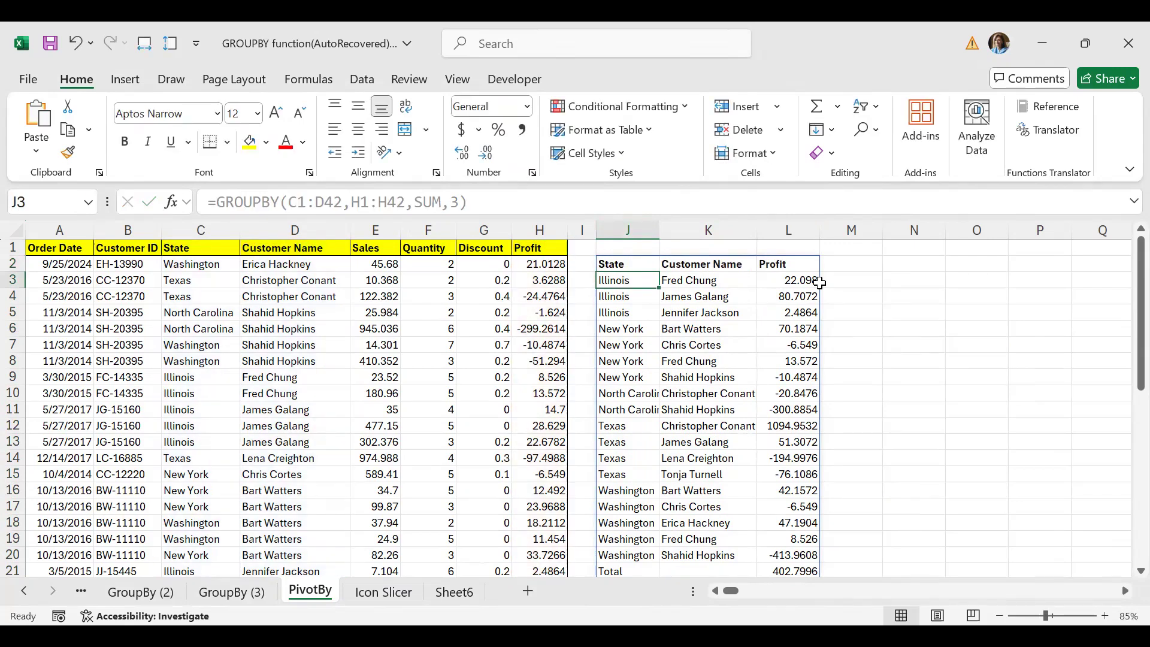
{"action": "scroll", "coordinate": [694, 292], "scroll_direction": "down", "scroll_amount": 2}
{"action": "left_click_drag", "start_coordinate": [623, 296], "coordinate": [620, 458]}
{"action": "scroll", "coordinate": [624, 432], "scroll_direction": "up", "scroll_amount": 5}
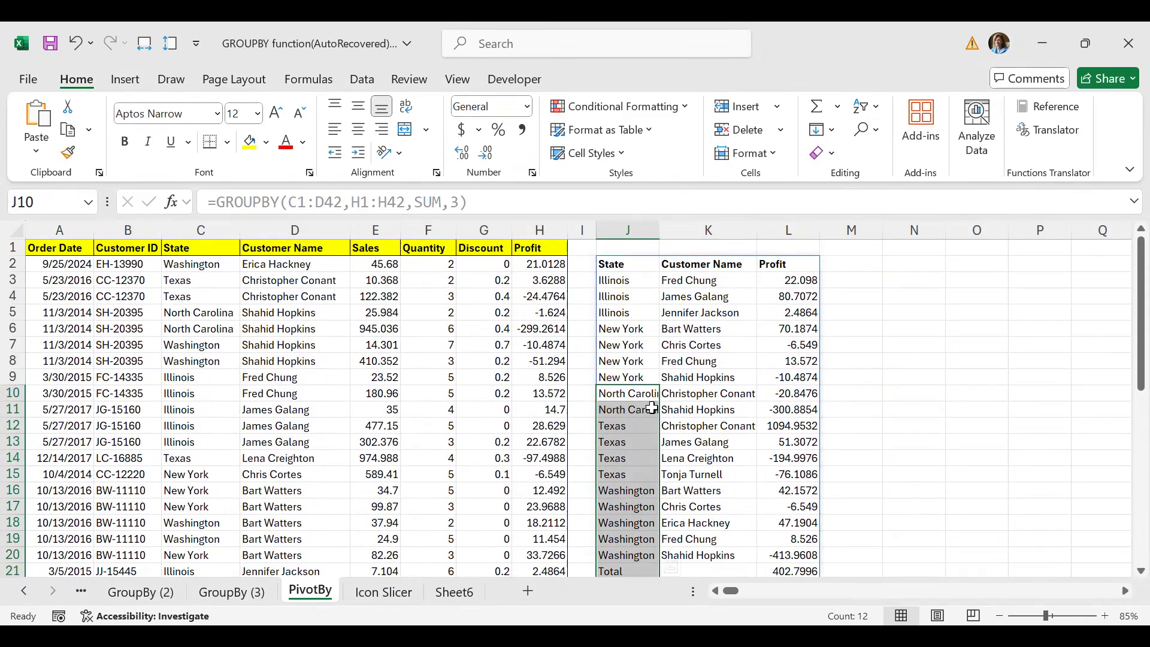
{"action": "left_click_drag", "start_coordinate": [627, 280], "coordinate": [627, 411]}
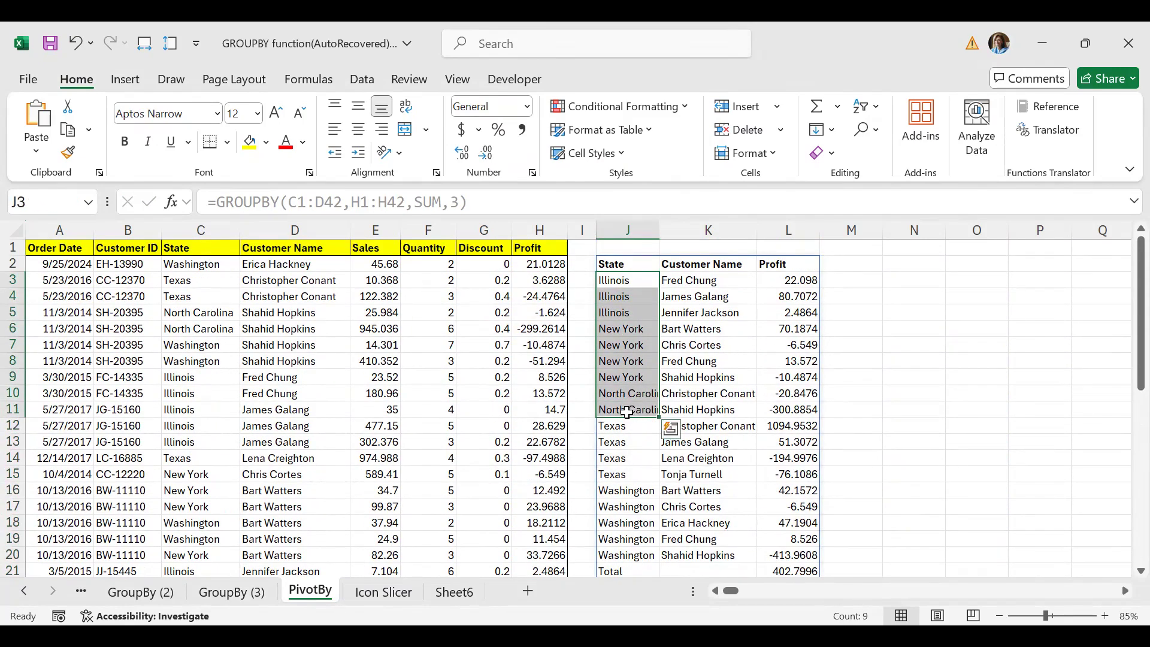
{"action": "left_click_drag", "start_coordinate": [626, 280], "coordinate": [624, 313]}
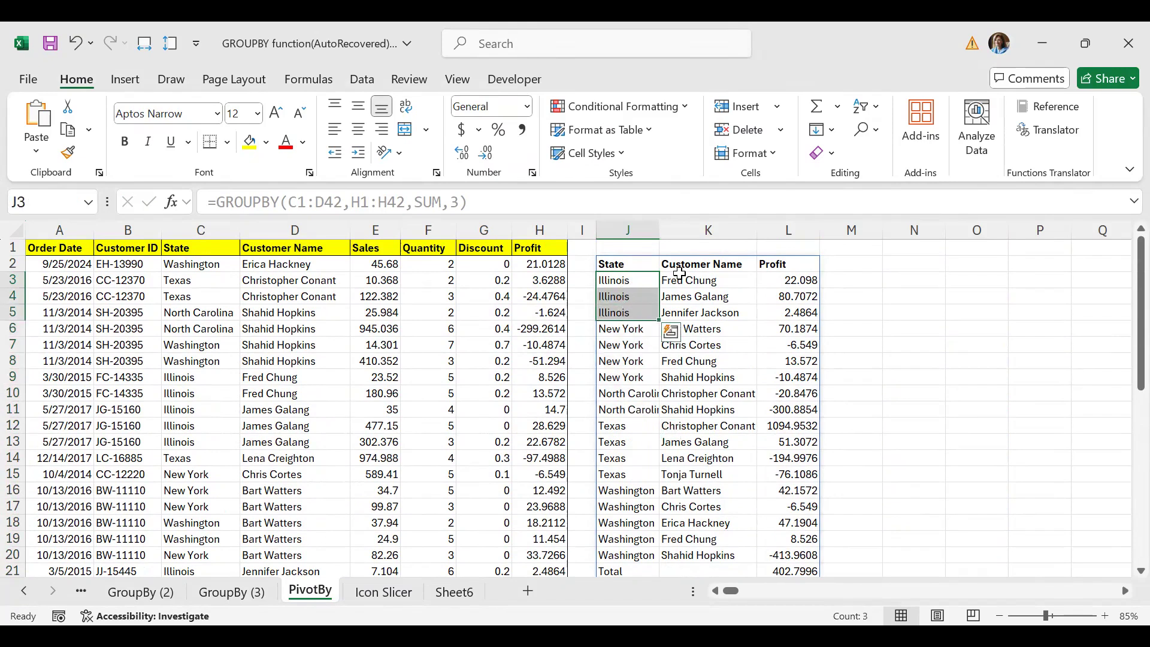
{"action": "left_click_drag", "start_coordinate": [686, 277], "coordinate": [687, 312]}
{"action": "left_click_drag", "start_coordinate": [688, 360], "coordinate": [674, 474]}
{"action": "left_click", "coordinate": [646, 265]}
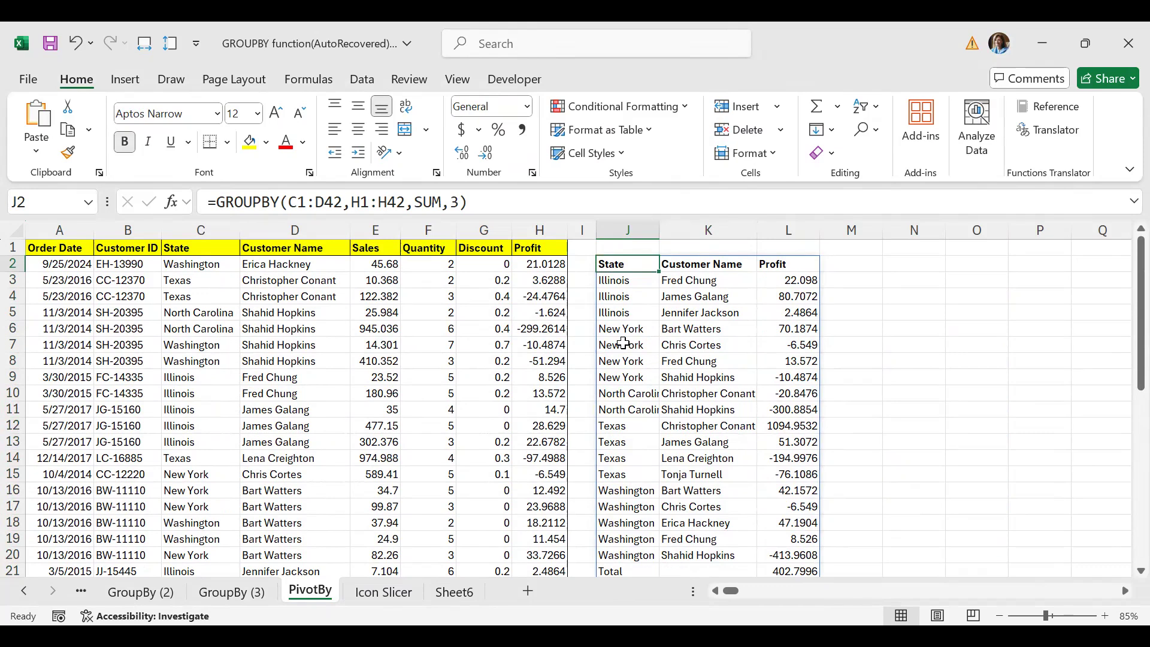
- Hide columns J through L containing the GROUPBY output
{"action": "left_click_drag", "start_coordinate": [628, 230], "coordinate": [789, 232]}
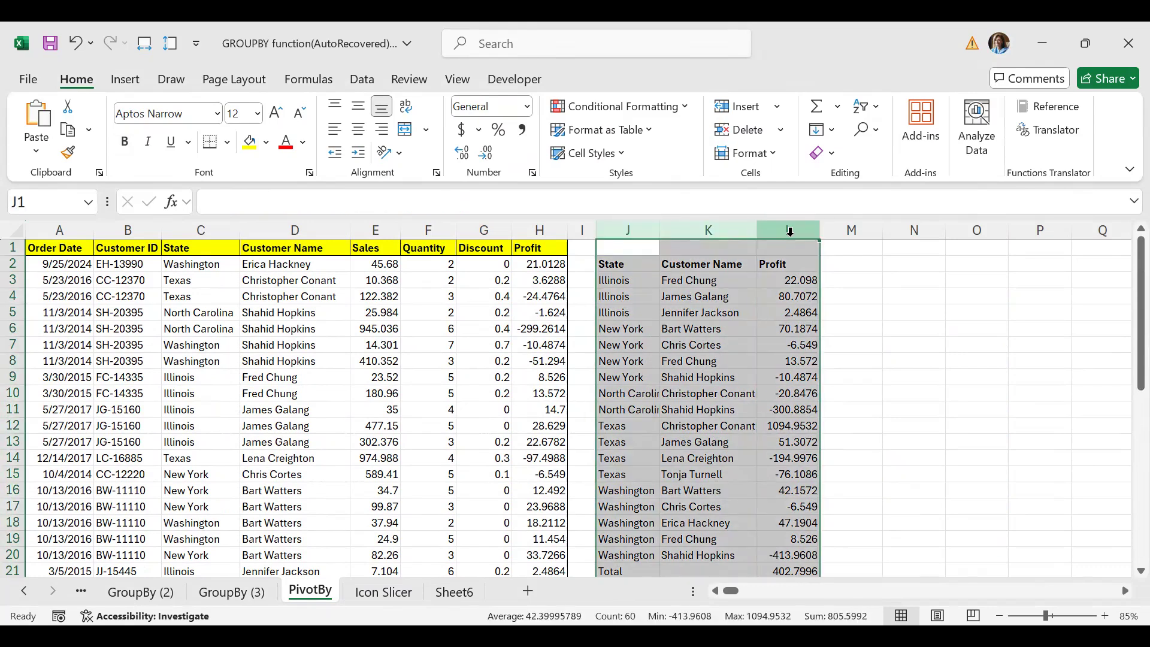
{"action": "right_click", "coordinate": [789, 232]}
{"action": "left_click", "coordinate": [838, 550]}
- Start a PIVOTBY formula in cell M2 with the State range C2:C42 as its row fields
{"action": "left_click", "coordinate": [605, 263]}
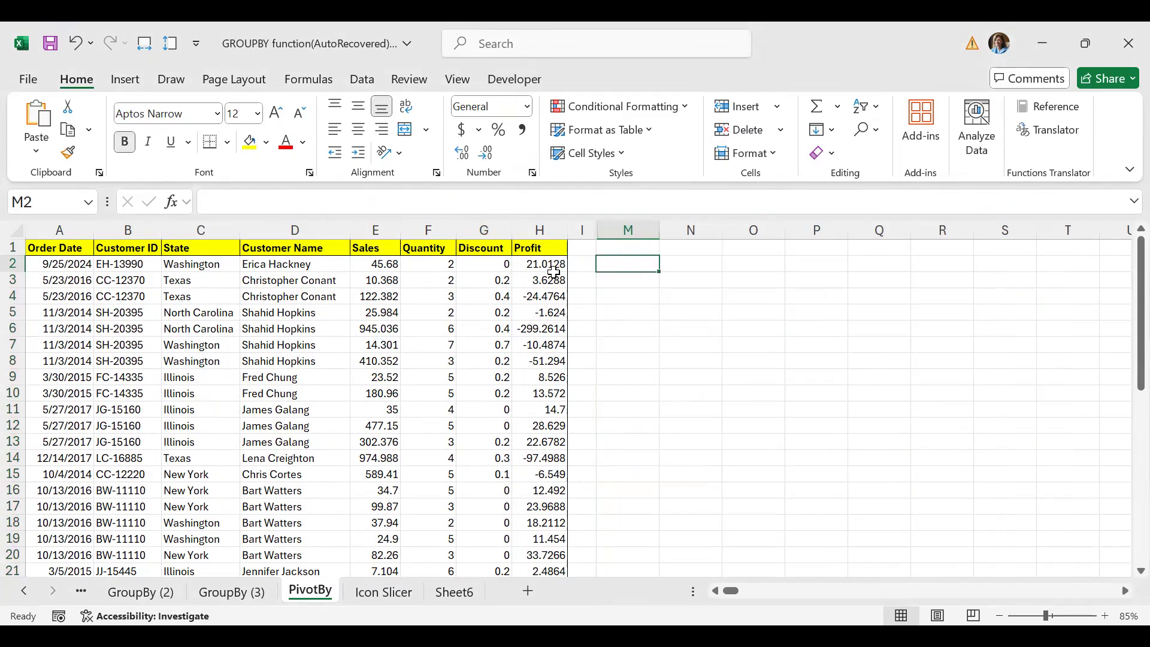
{"action": "type", "text": "=p"}
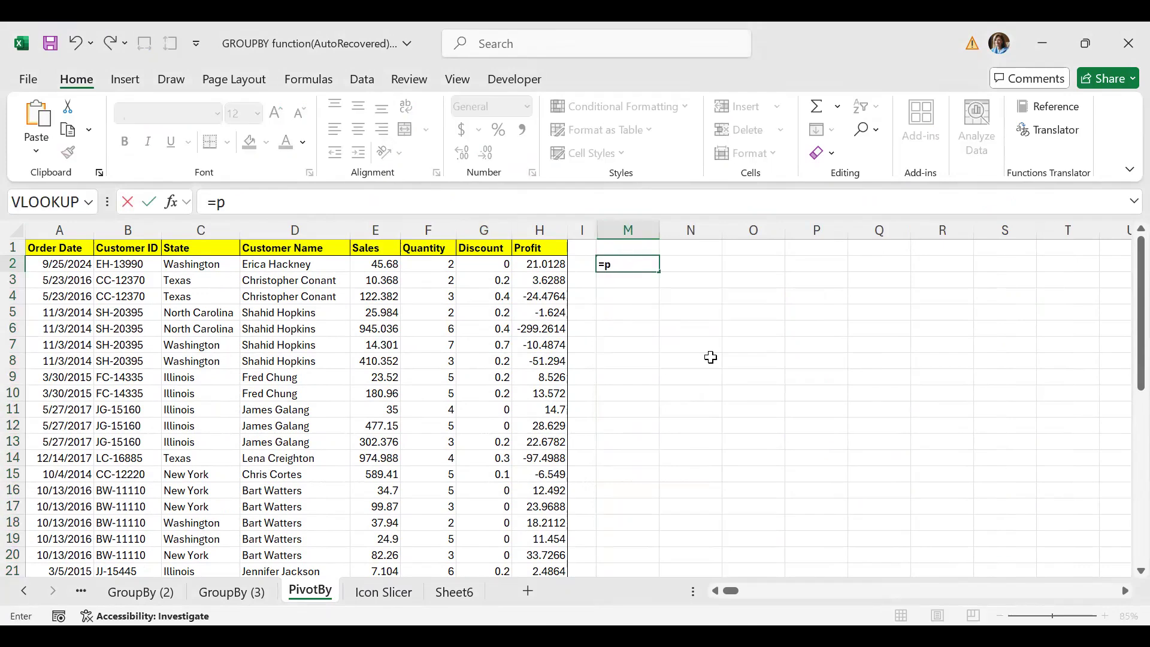
{"action": "type", "text": "ivot"}
{"action": "key", "text": "Tab"}
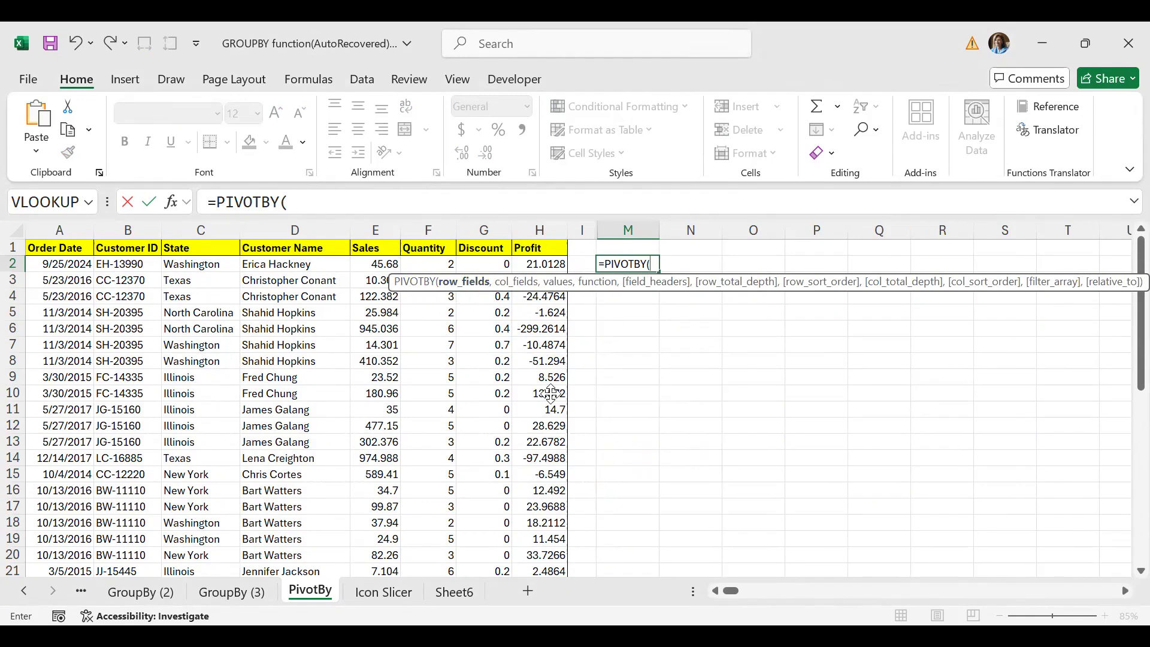
{"action": "left_click", "coordinate": [201, 263]}
{"action": "scroll", "coordinate": [203, 261], "scroll_direction": "down", "scroll_amount": 7}
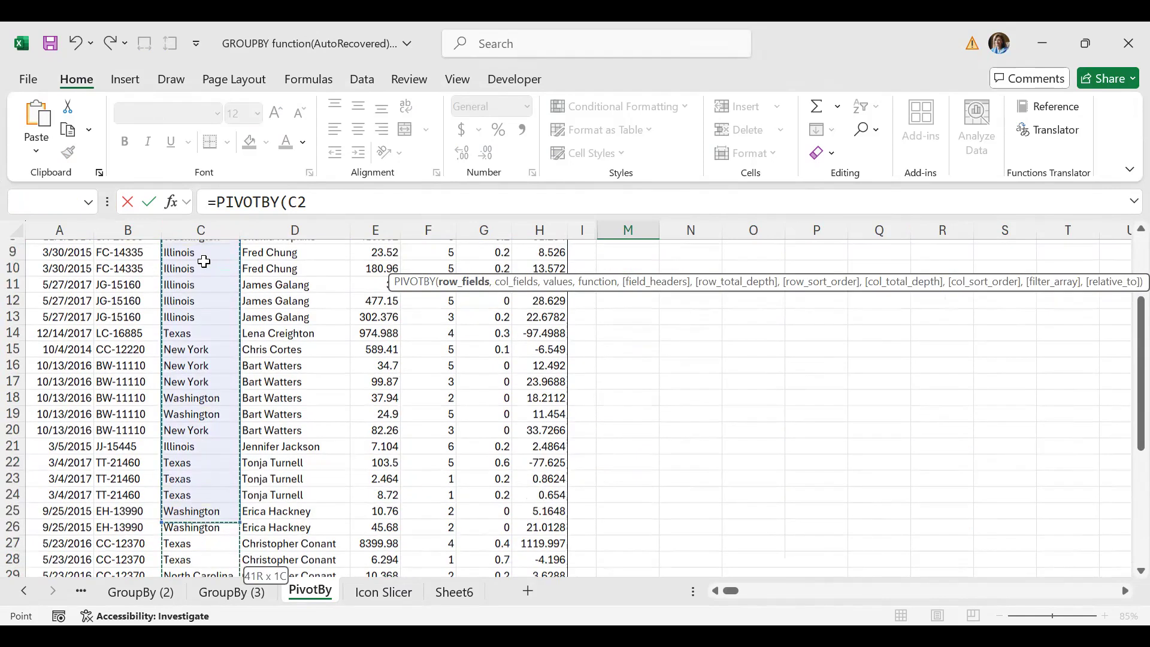
{"action": "left_click", "coordinate": [201, 555], "text": "shift"}
{"action": "scroll", "coordinate": [201, 346], "scroll_direction": "up", "scroll_amount": 7}
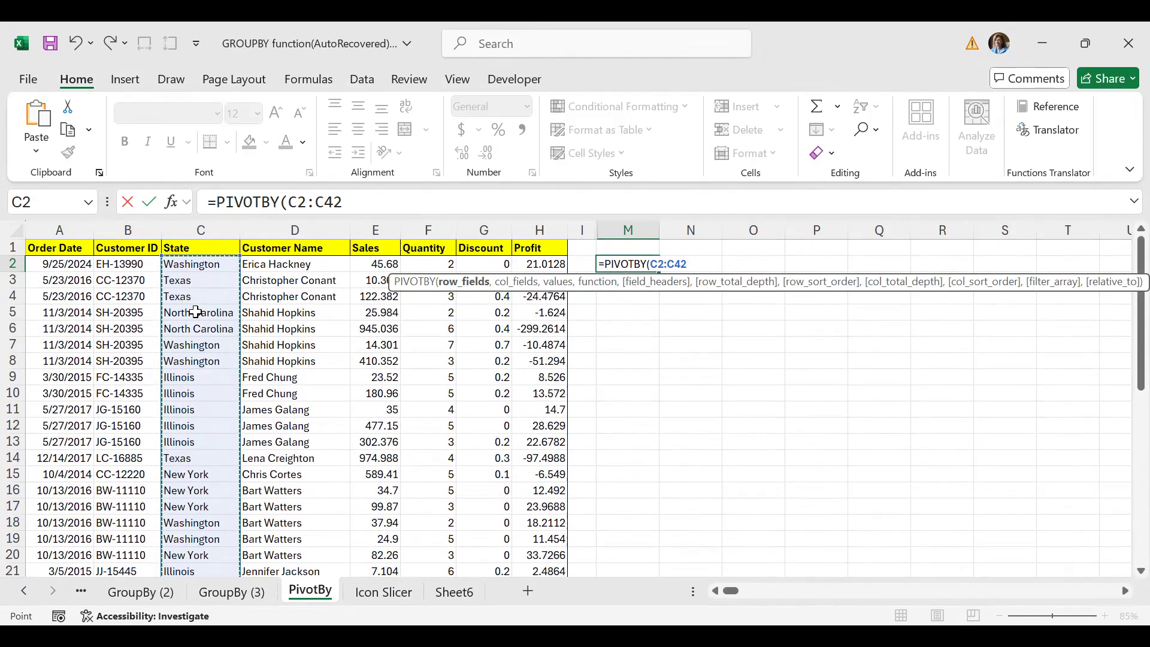
{"action": "type", "text": ","}
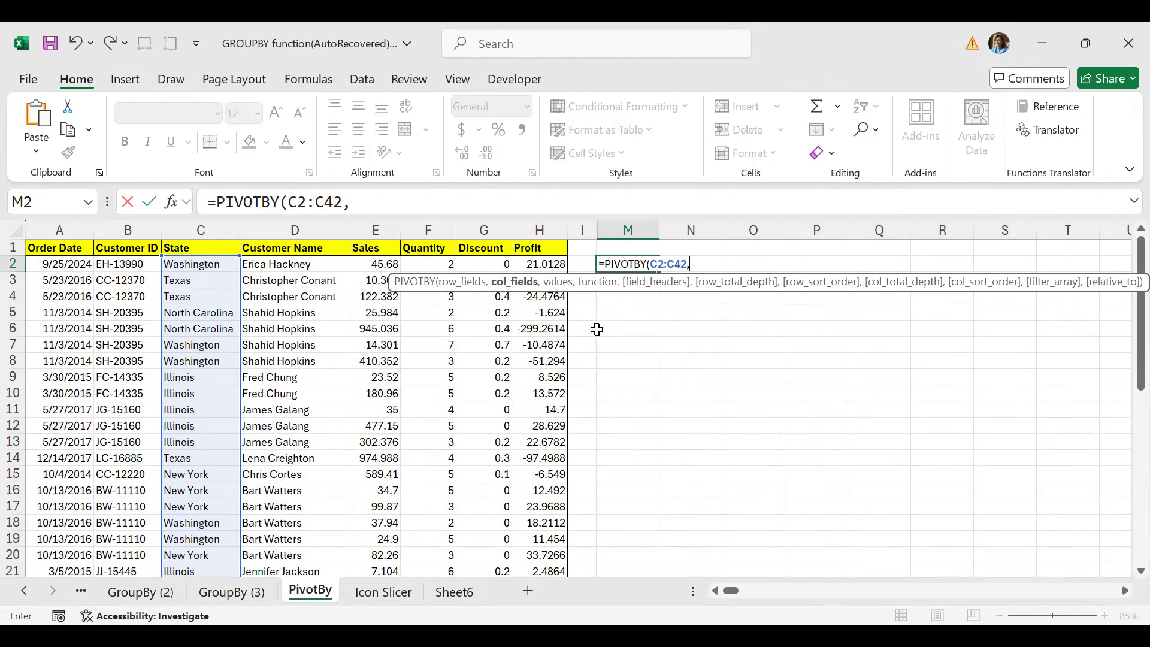
- Add the Customer Name range D2:D42 as the PIVOTBY formula's column fields
{"action": "left_click", "coordinate": [271, 264]}
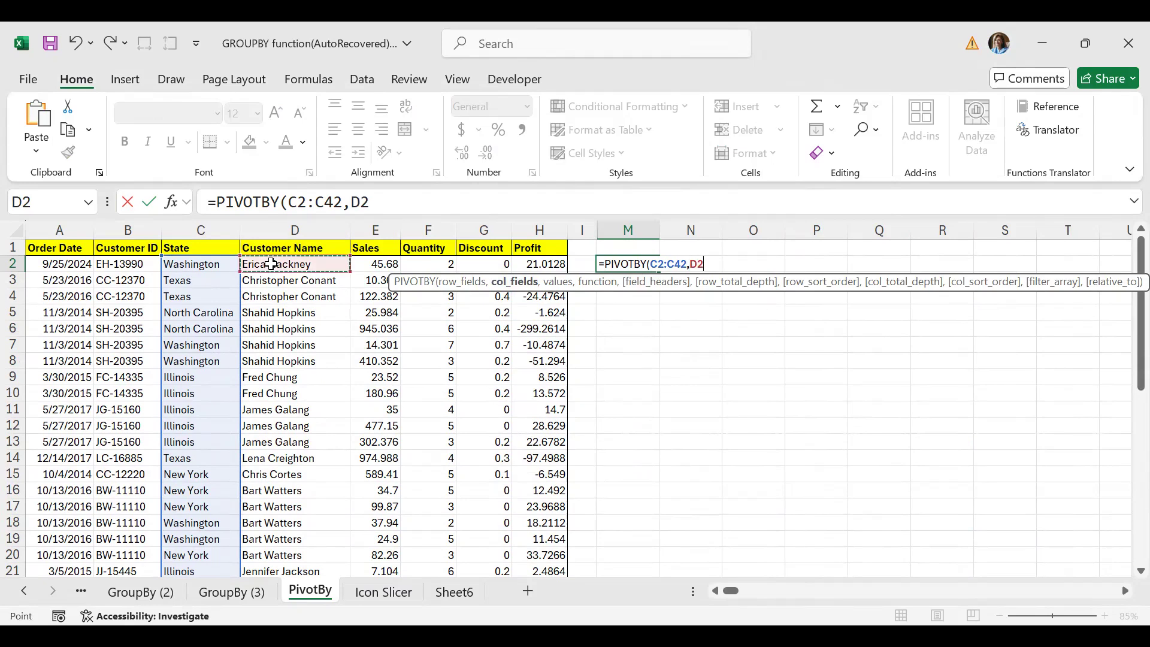
{"action": "key", "text": "ctrl+shift+Down"}
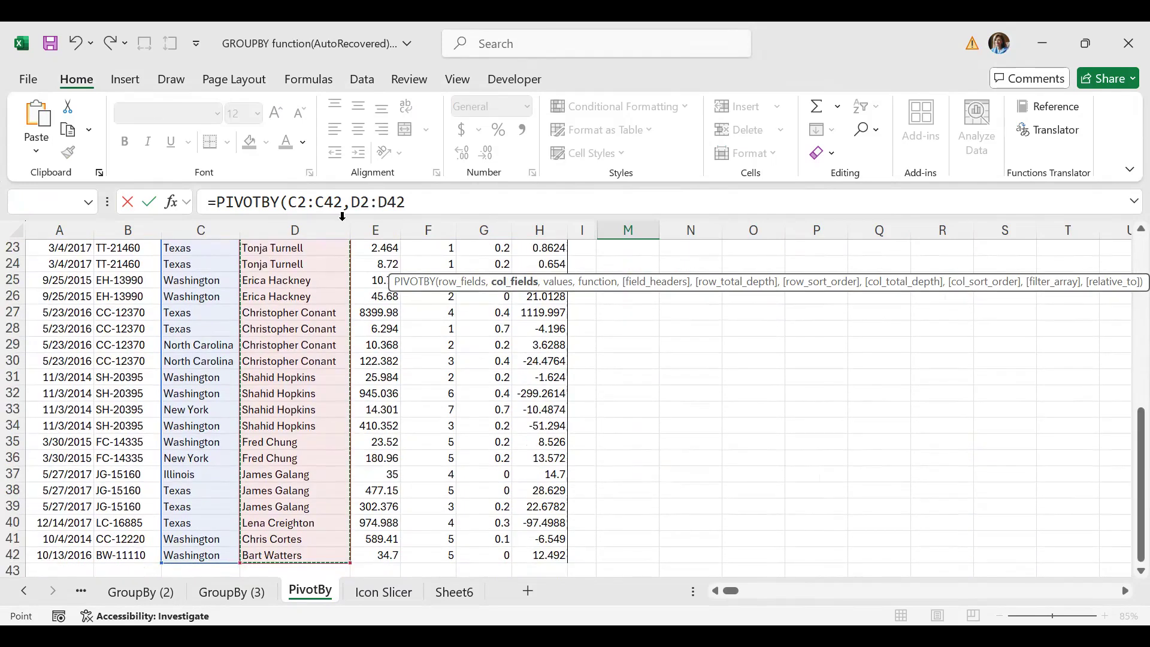
{"action": "scroll", "coordinate": [375, 270], "scroll_direction": "up", "scroll_amount": 8}
{"action": "type", "text": ","}
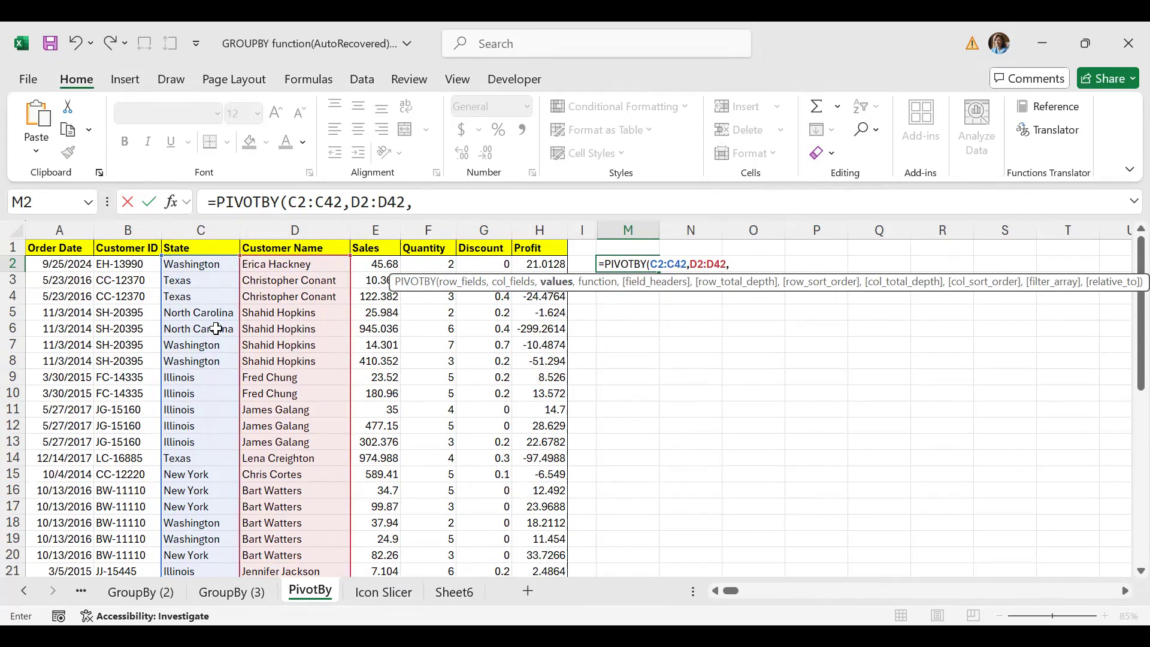
- Supply the Profit range H2:H42 as the values argument of the PIVOTBY formula
{"action": "left_click_drag", "start_coordinate": [389, 290], "coordinate": [398, 405]}
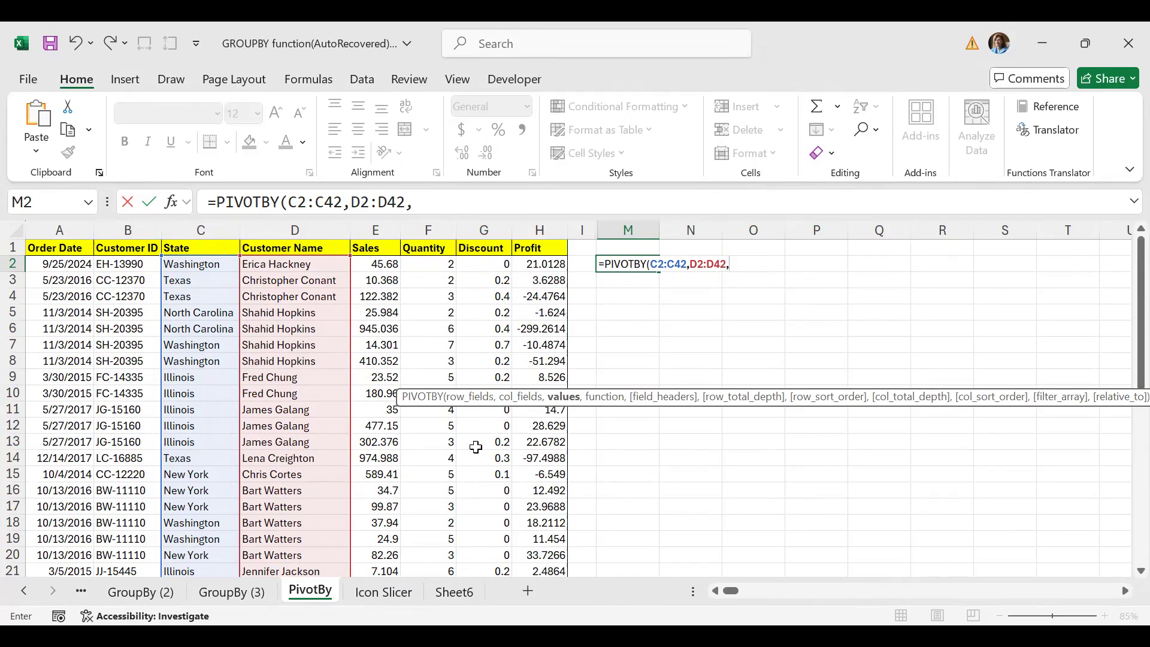
{"action": "left_click", "coordinate": [560, 264]}
{"action": "key", "text": "ctrl+shift+Down"}
{"action": "scroll", "coordinate": [539, 279], "scroll_direction": "up", "scroll_amount": 7}
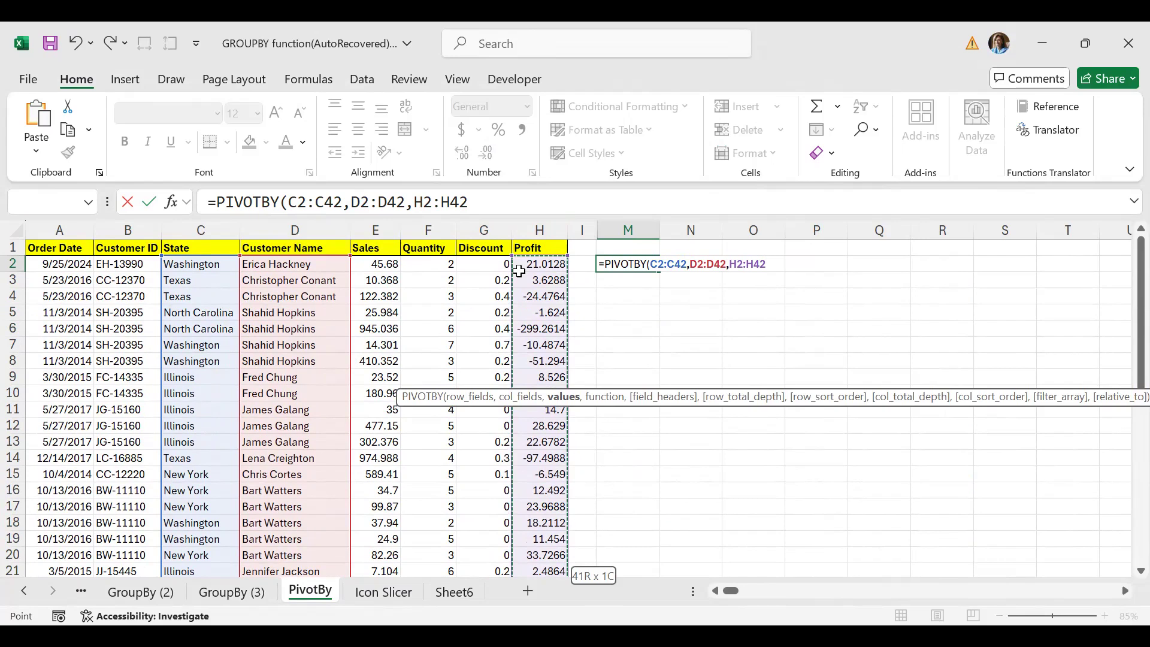
{"action": "type", "text": ","}
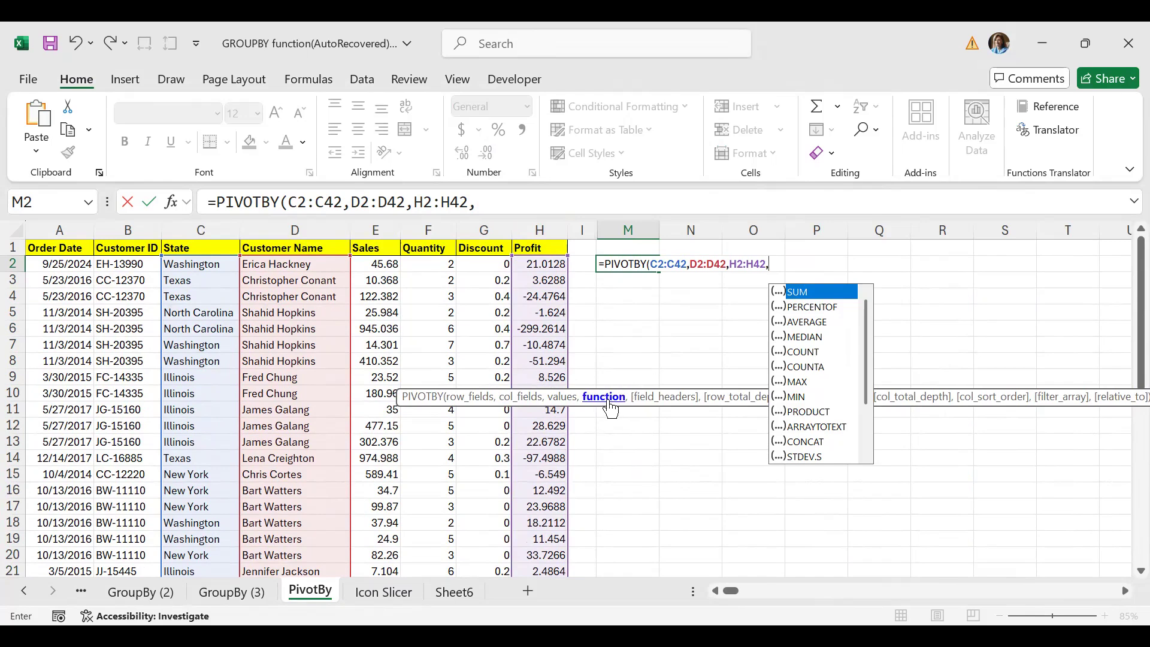
- Choose SUM as the aggregation function and complete the PIVOTBY formula
{"action": "scroll", "coordinate": [863, 360], "scroll_direction": "down", "scroll_amount": 3}
{"action": "scroll", "coordinate": [857, 386], "scroll_direction": "up", "scroll_amount": 3}
{"action": "left_click", "coordinate": [806, 324]}
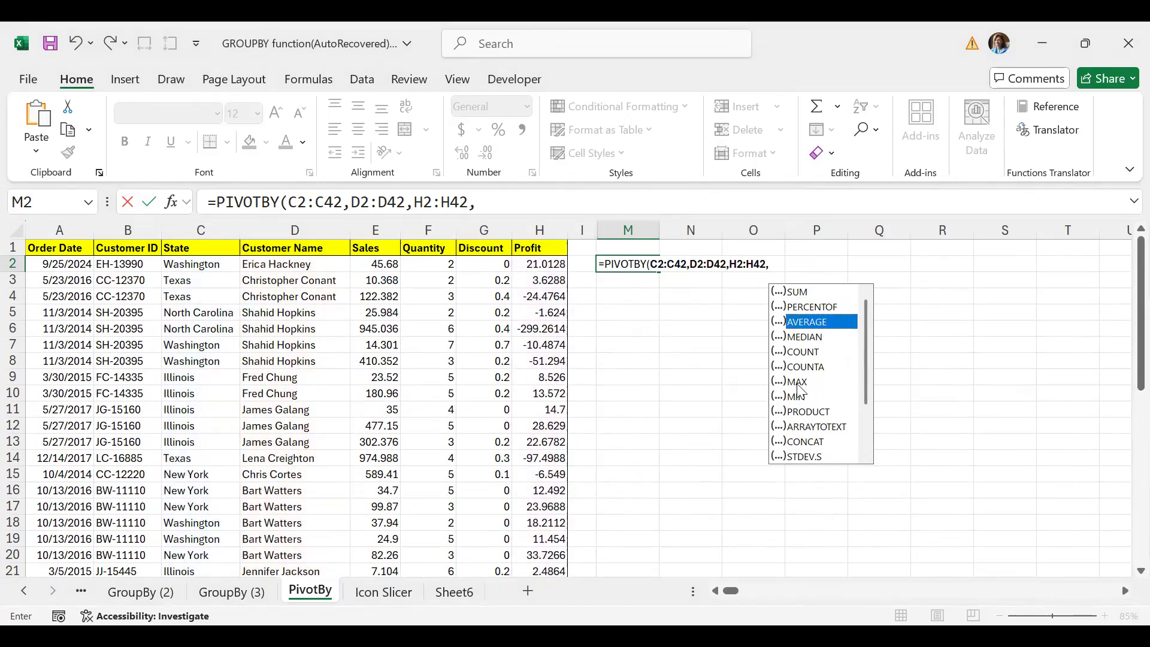
{"action": "double_click", "coordinate": [807, 294]}
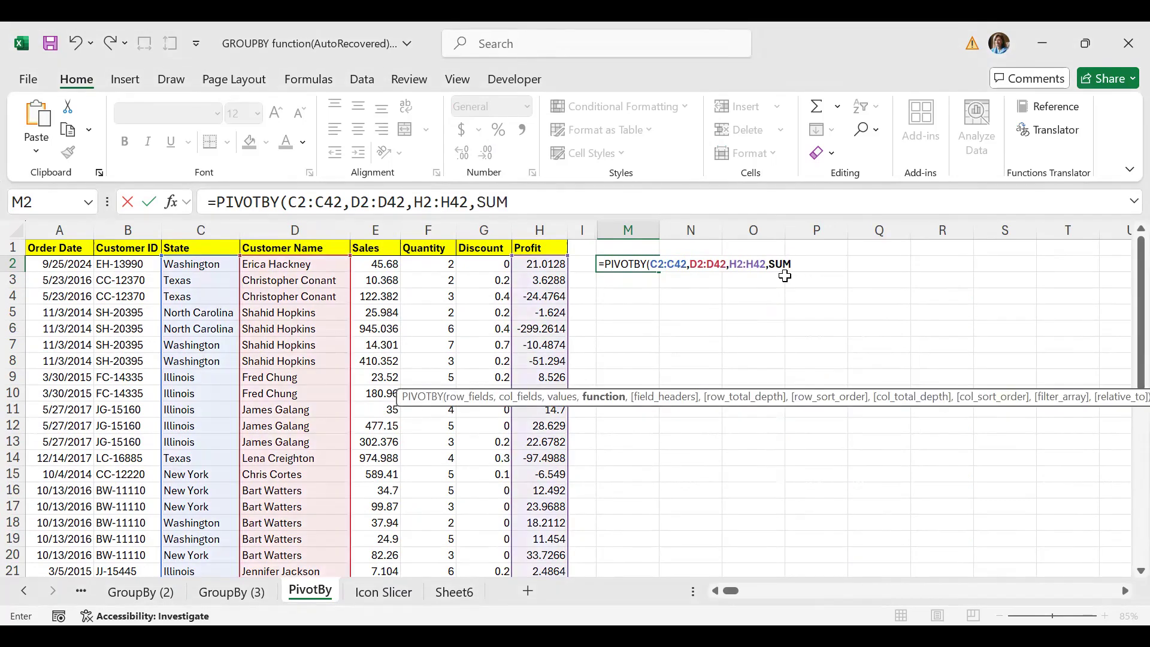
{"action": "type", "text": ")"}
{"action": "key", "text": "Return"}
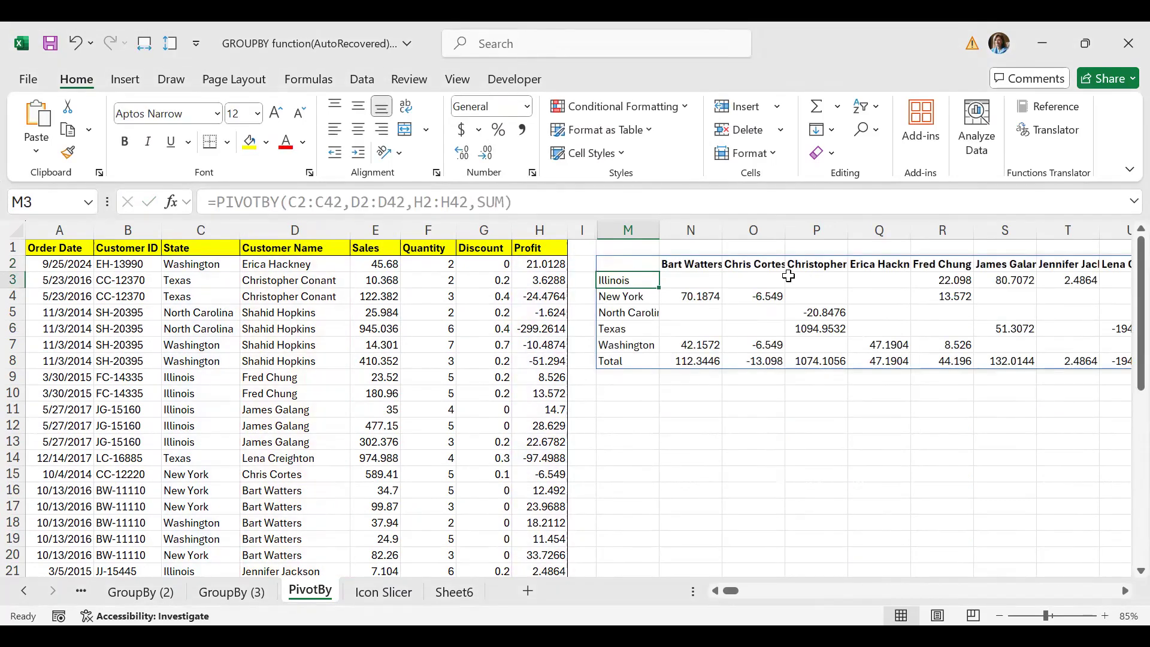
- Try hiding all columns from Y to the end of the sheet, and undo the hiding
{"action": "left_click", "coordinate": [1125, 592]}
{"action": "left_click", "coordinate": [1124, 592]}
{"action": "left_click", "coordinate": [1125, 592]}
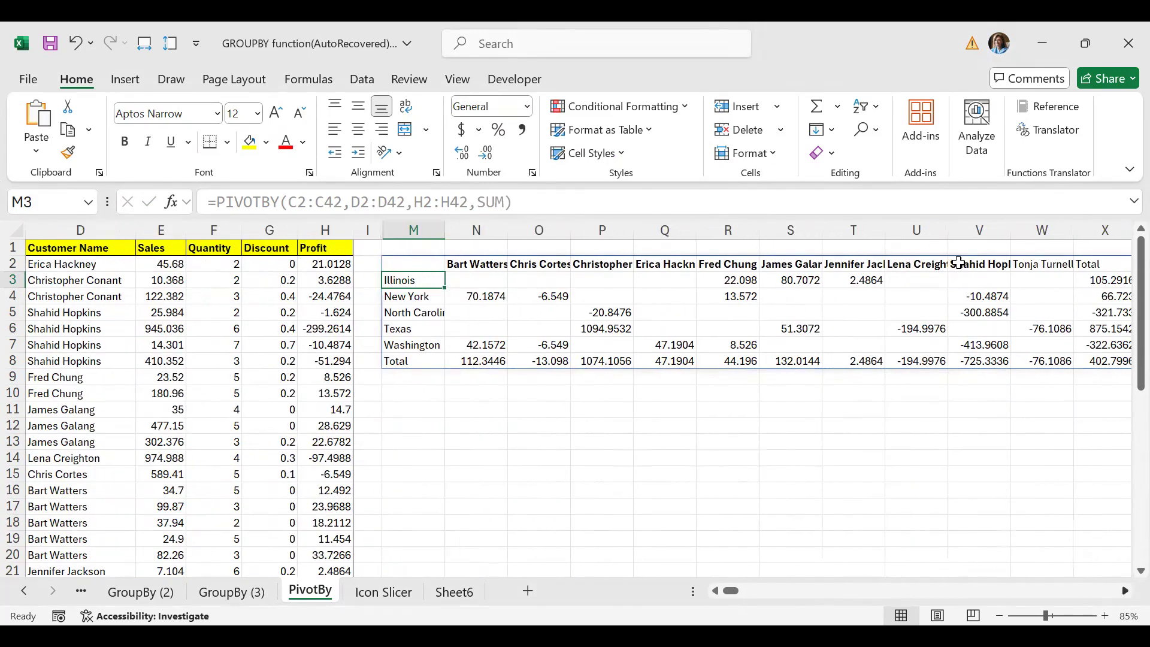
{"action": "left_click", "coordinate": [1053, 226]}
{"action": "key", "text": "ctrl+shift+Right"}
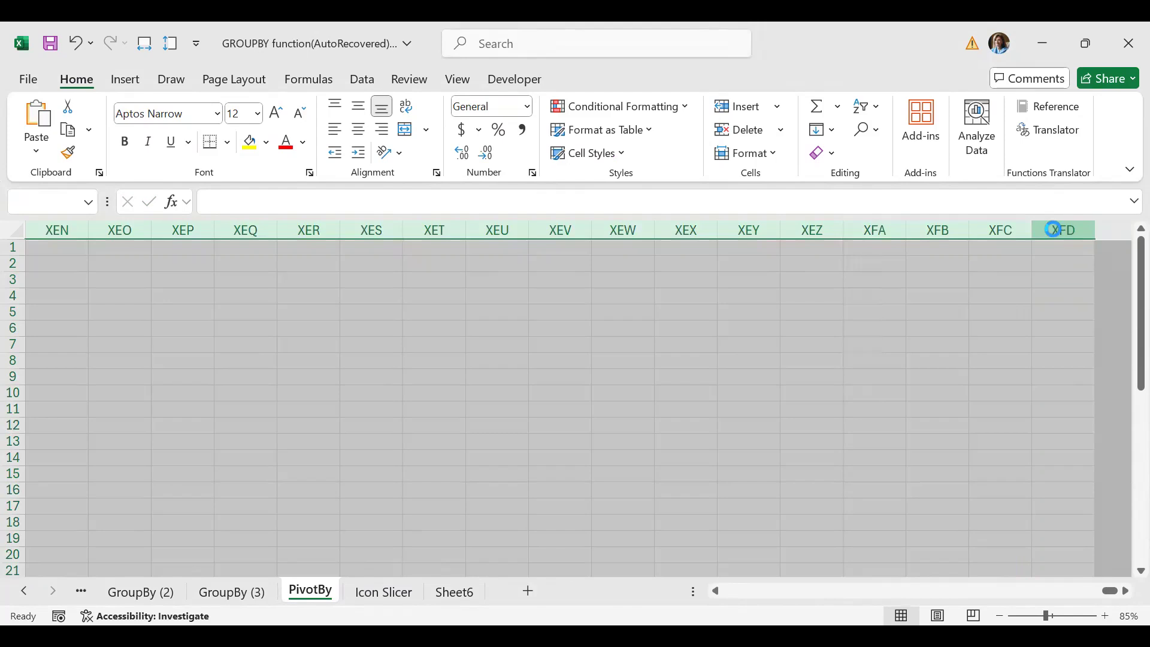
{"action": "key", "text": "ctrl+BackSpace"}
{"action": "key", "text": "ctrl+0"}
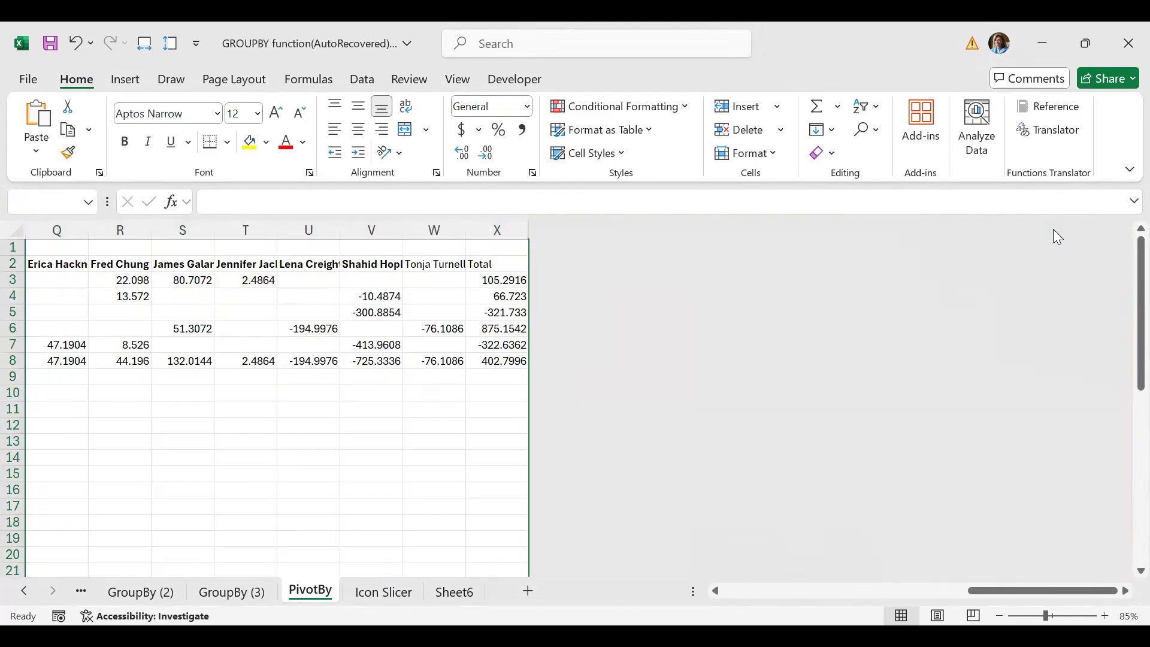
{"action": "key", "text": "ctrl+z"}
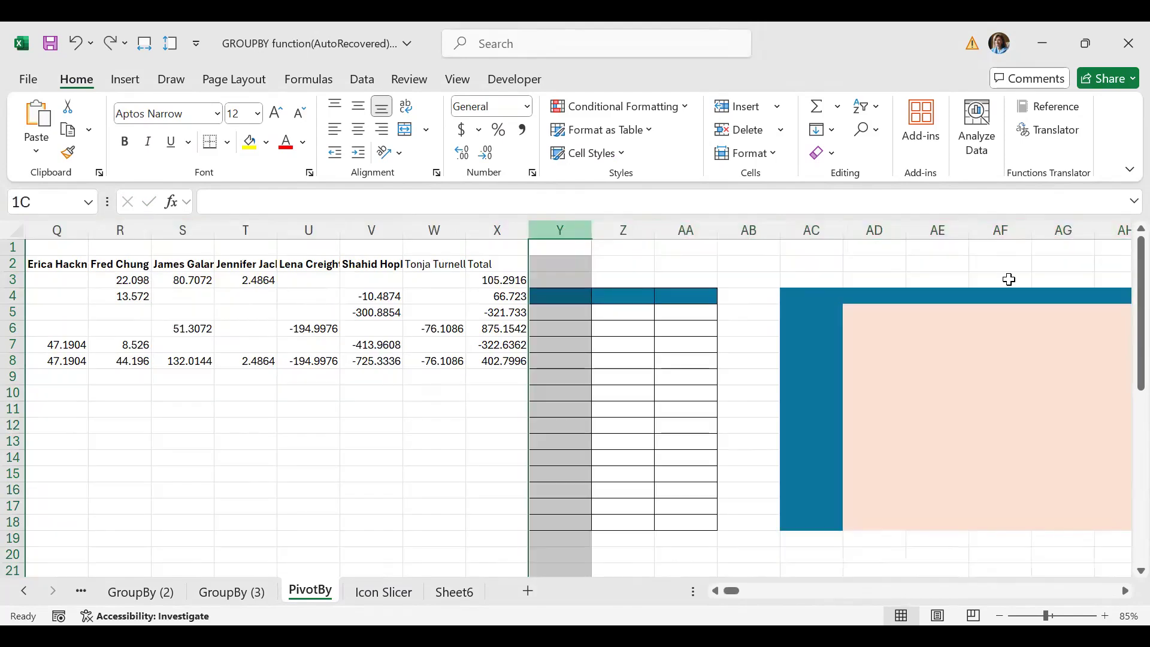
- Examine the PIVOTBY result's state labels, customer headings, profit values, and its total row and total column
{"action": "key", "text": "ctrl+Home"}
{"action": "left_click_drag", "start_coordinate": [631, 280], "coordinate": [630, 347]}
{"action": "left_click_drag", "start_coordinate": [689, 263], "coordinate": [978, 267]}
{"action": "left_click_drag", "start_coordinate": [1119, 267], "coordinate": [1100, 347]}
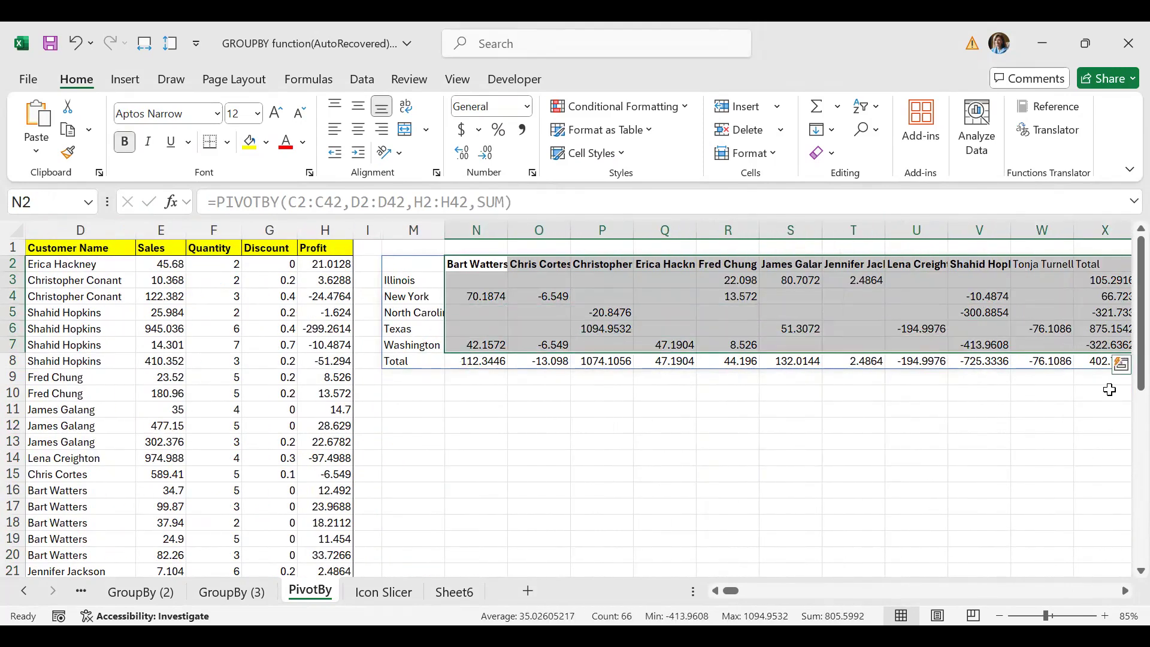
{"action": "left_click", "coordinate": [1113, 279]}
{"action": "left_click", "coordinate": [1105, 230]}
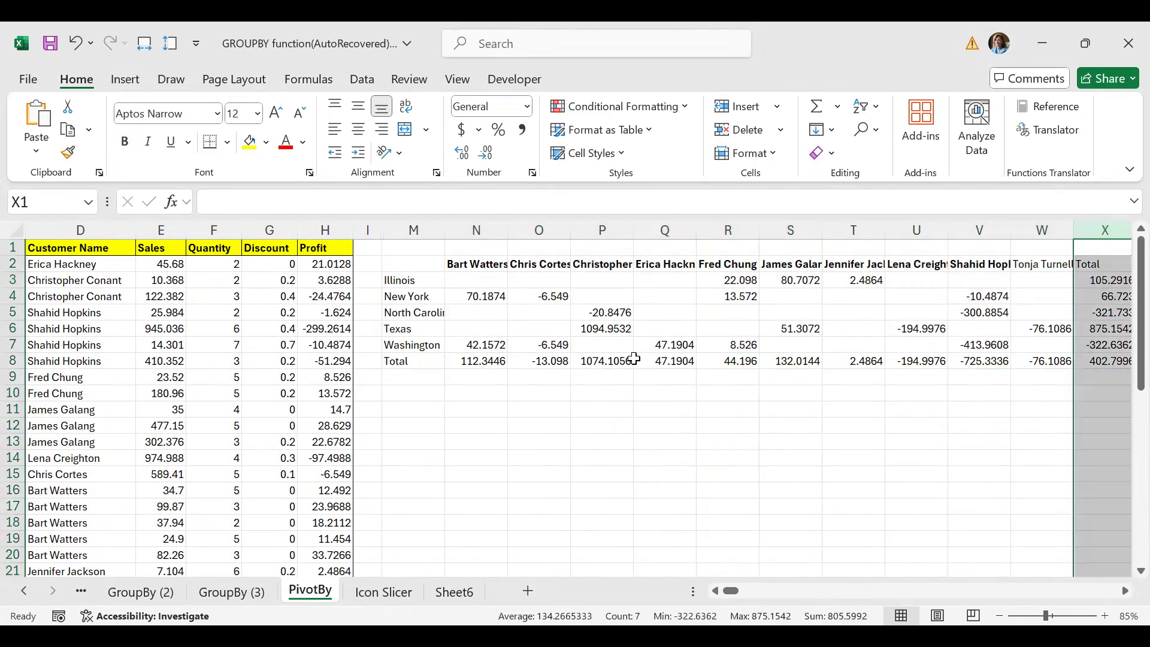
{"action": "left_click_drag", "start_coordinate": [413, 362], "coordinate": [557, 365]}
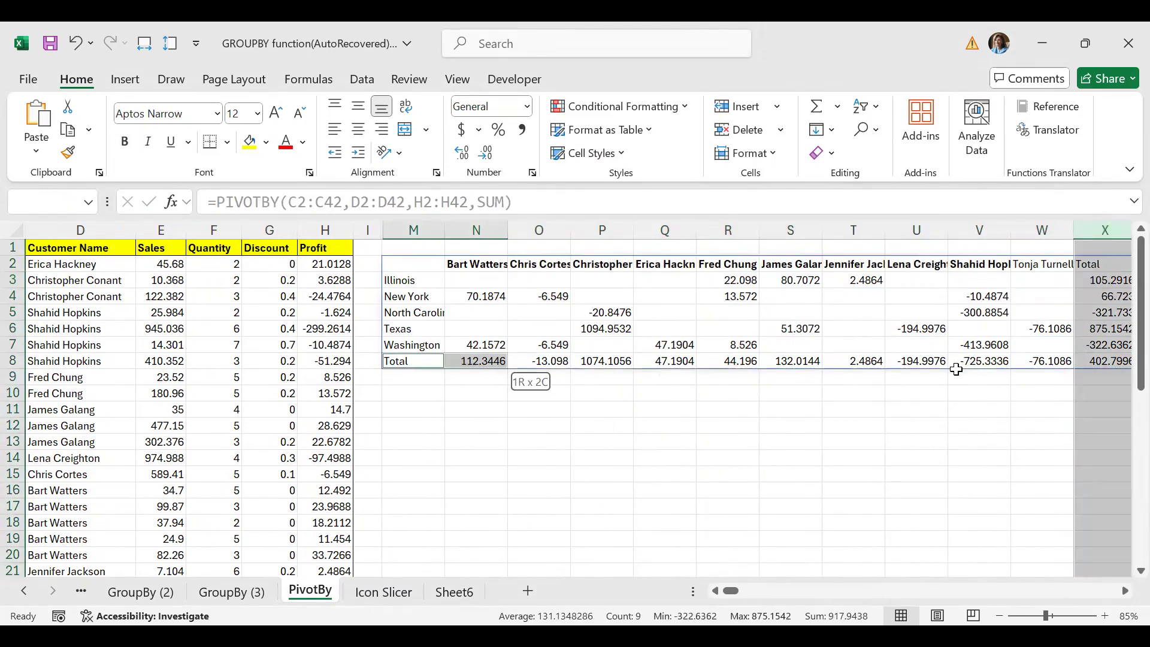
{"action": "left_click", "coordinate": [437, 265]}
{"action": "left_click", "coordinate": [486, 280]}
{"action": "left_click_drag", "start_coordinate": [487, 280], "coordinate": [1065, 344]}
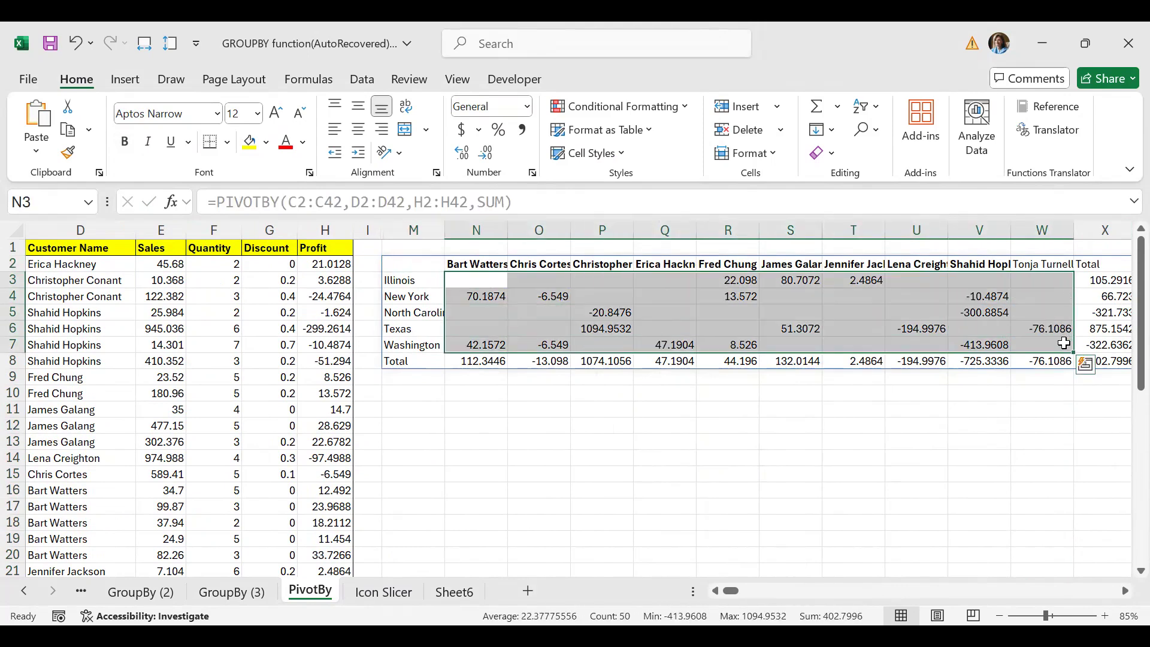
- Skip the field headers argument and set the PIVOTBY formula's row total depth to 0 - No totals
{"action": "left_click", "coordinate": [524, 202]}
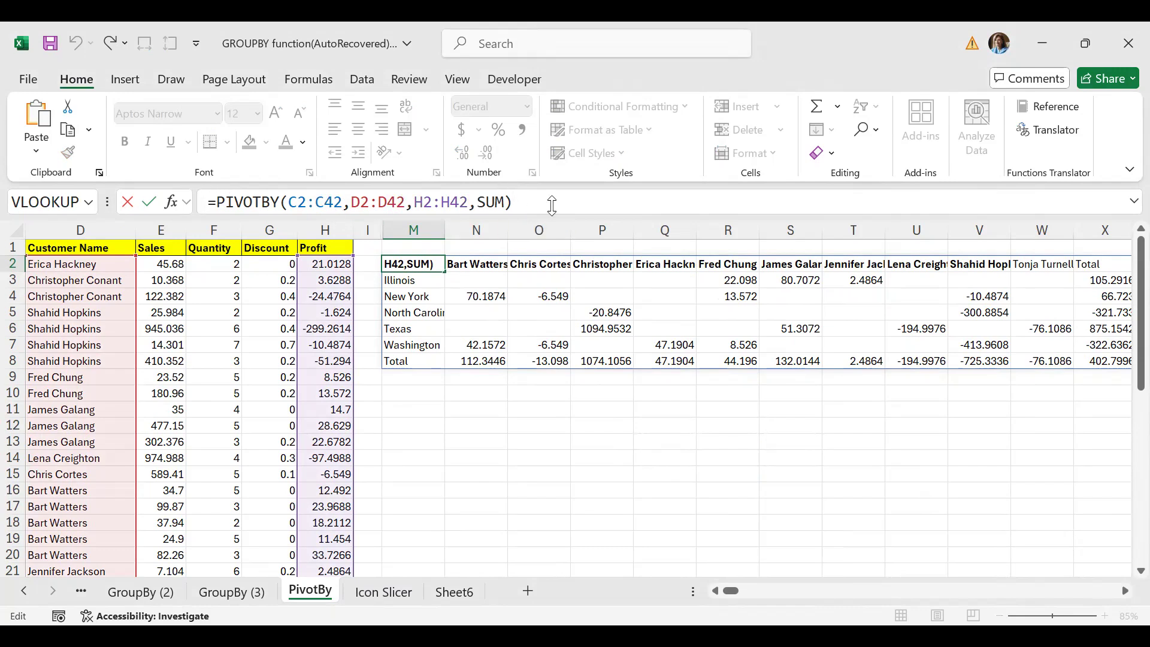
{"action": "key", "text": "BackSpace"}
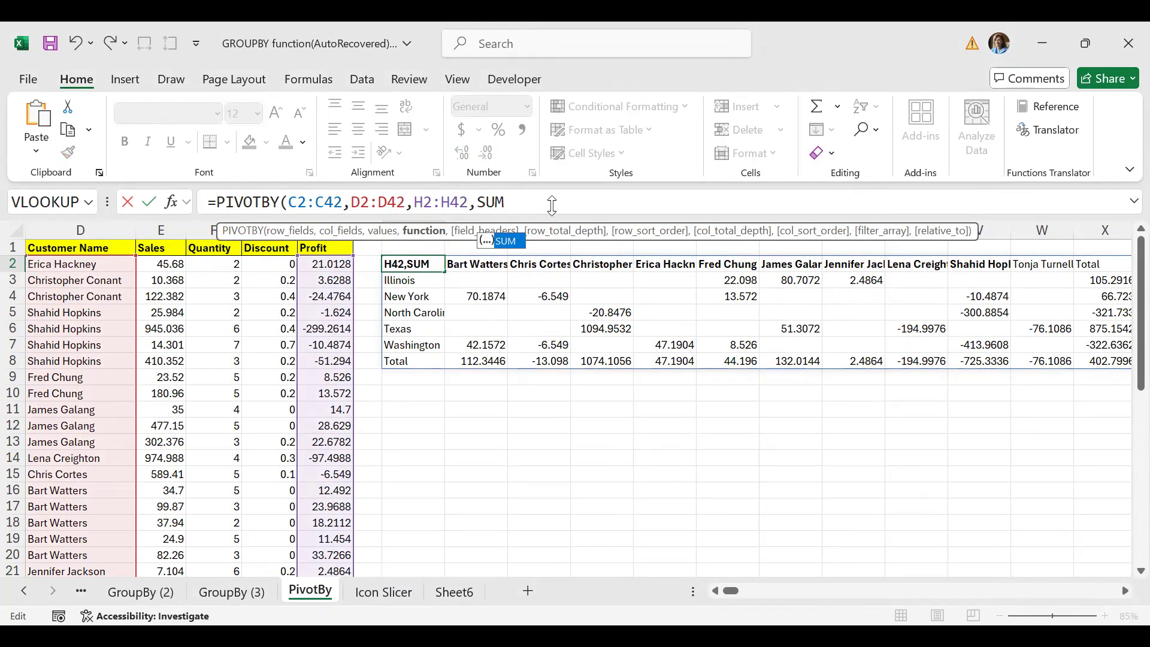
{"action": "type", "text": ","}
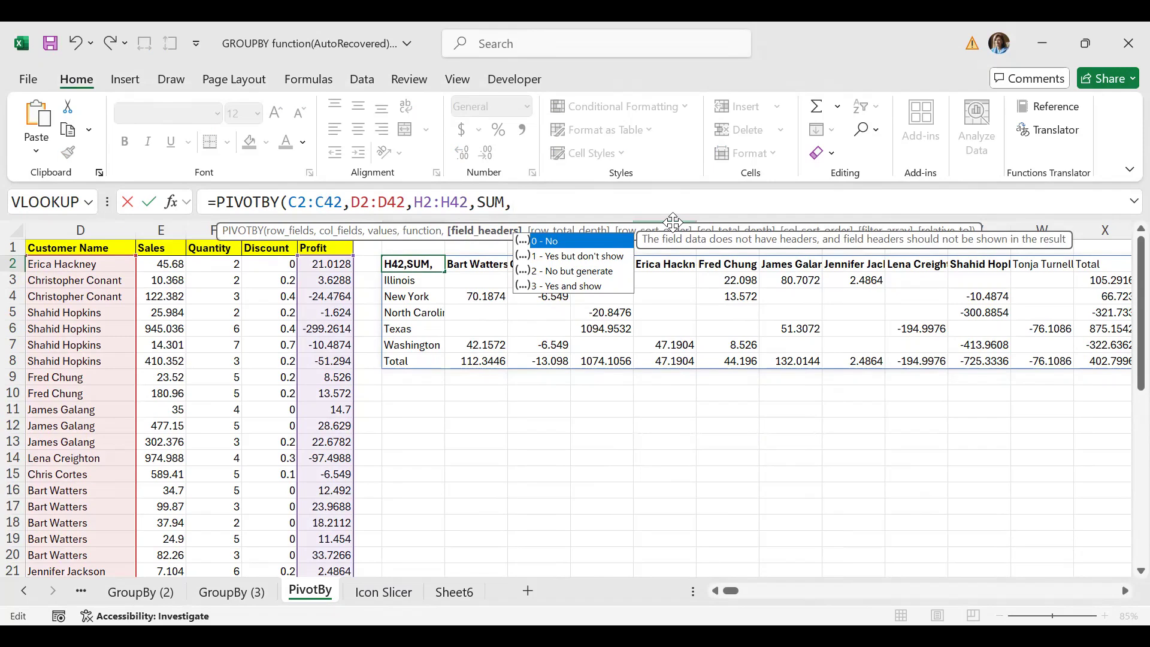
{"action": "type", "text": ","}
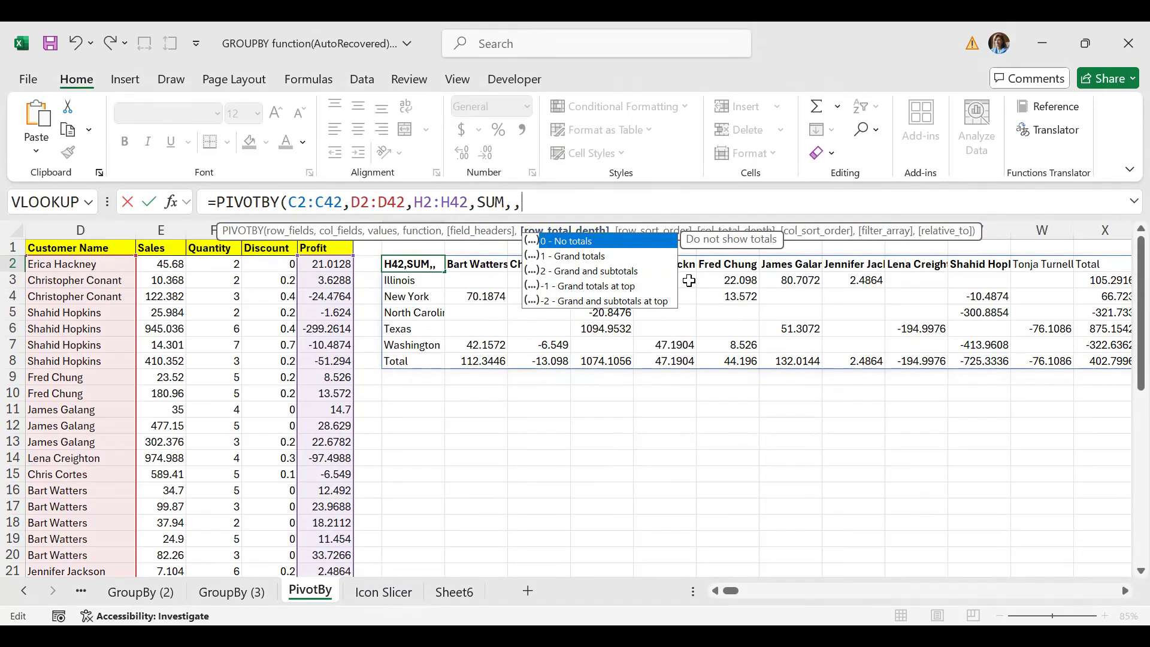
{"action": "left_click", "coordinate": [565, 258]}
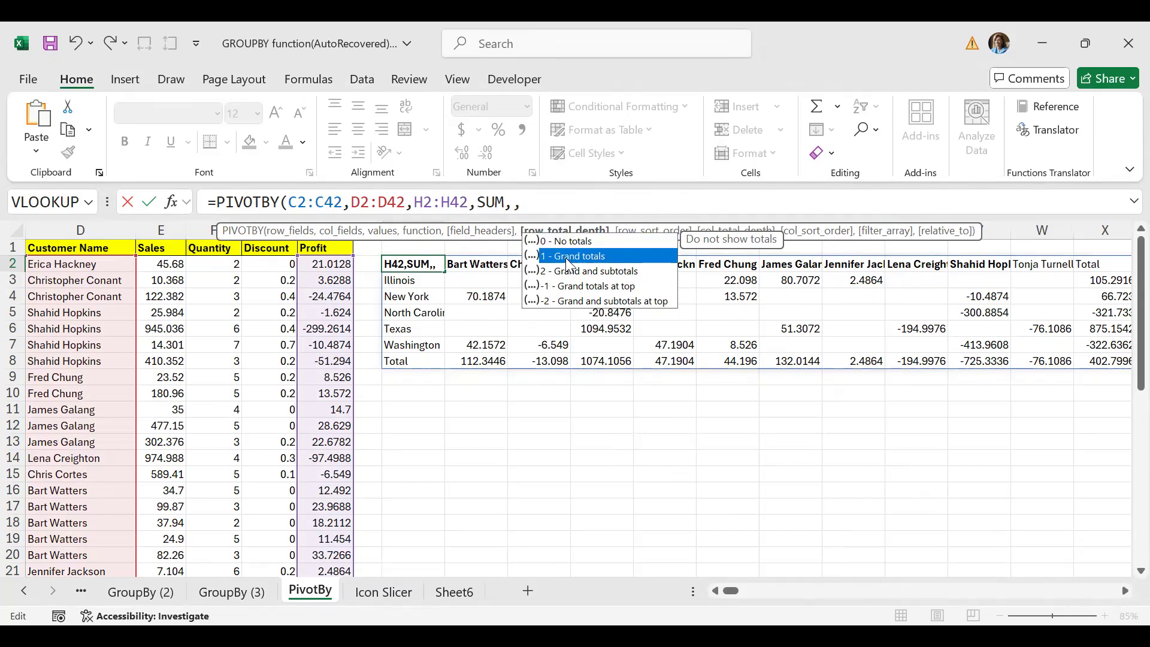
{"action": "left_click", "coordinate": [562, 242]}
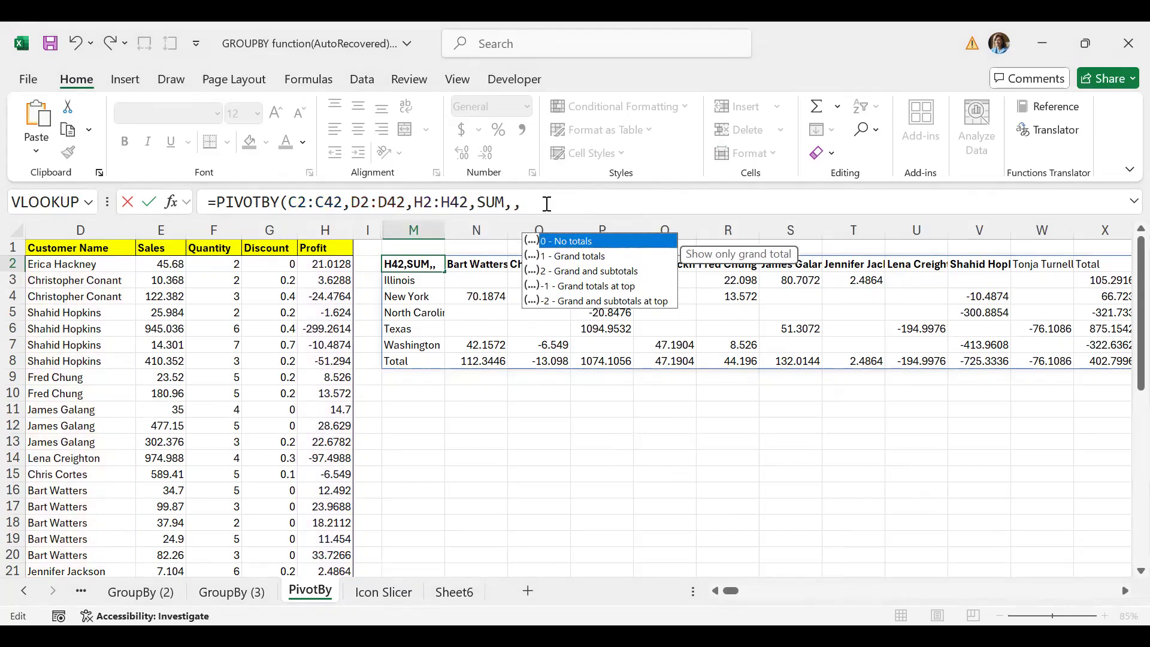
{"action": "key", "text": "Tab"}
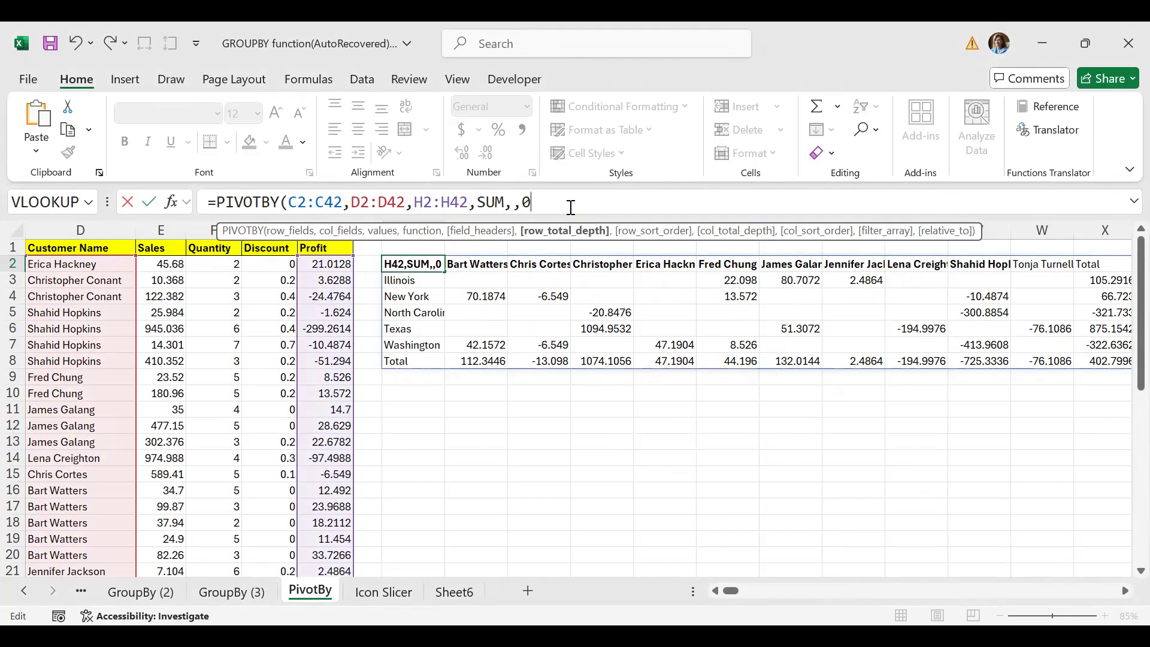
{"action": "type", "text": ")"}
{"action": "key", "text": "Return"}
{"action": "left_click_drag", "start_coordinate": [396, 360], "coordinate": [1103, 360]}
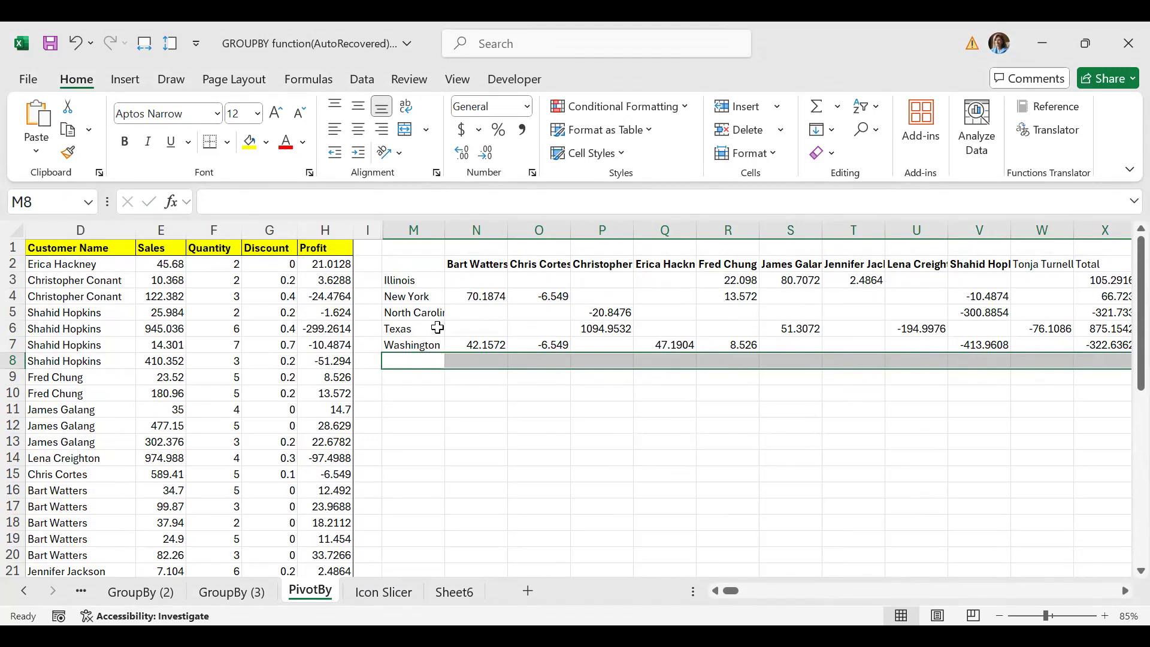
- Skip the row sort order and set the PIVOTBY formula's column total depth to 0 - No totals
{"action": "left_click", "coordinate": [413, 270]}
{"action": "left_click", "coordinate": [559, 203]}
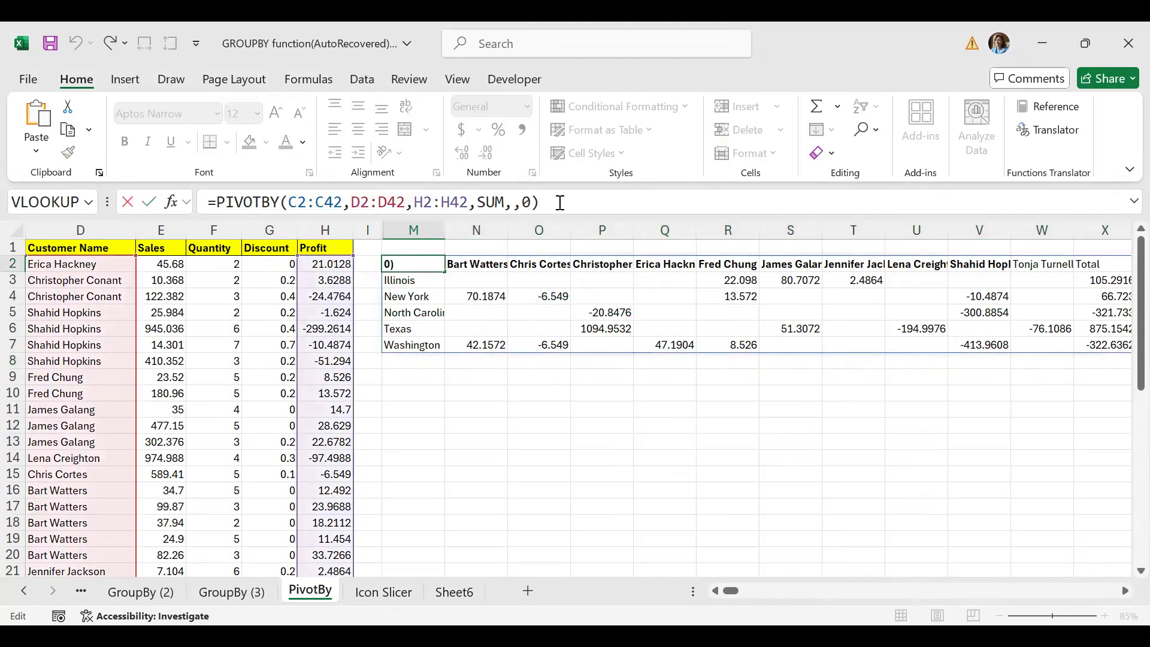
{"action": "key", "text": "BackSpace"}
{"action": "type", "text": ","}
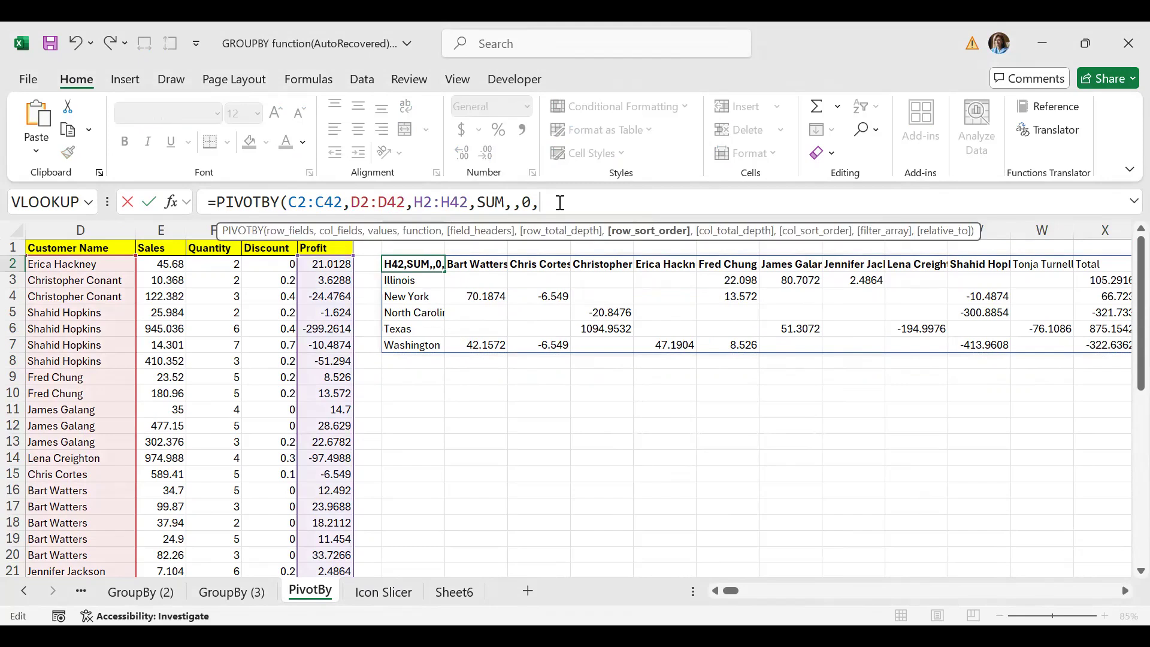
{"action": "type", "text": ","}
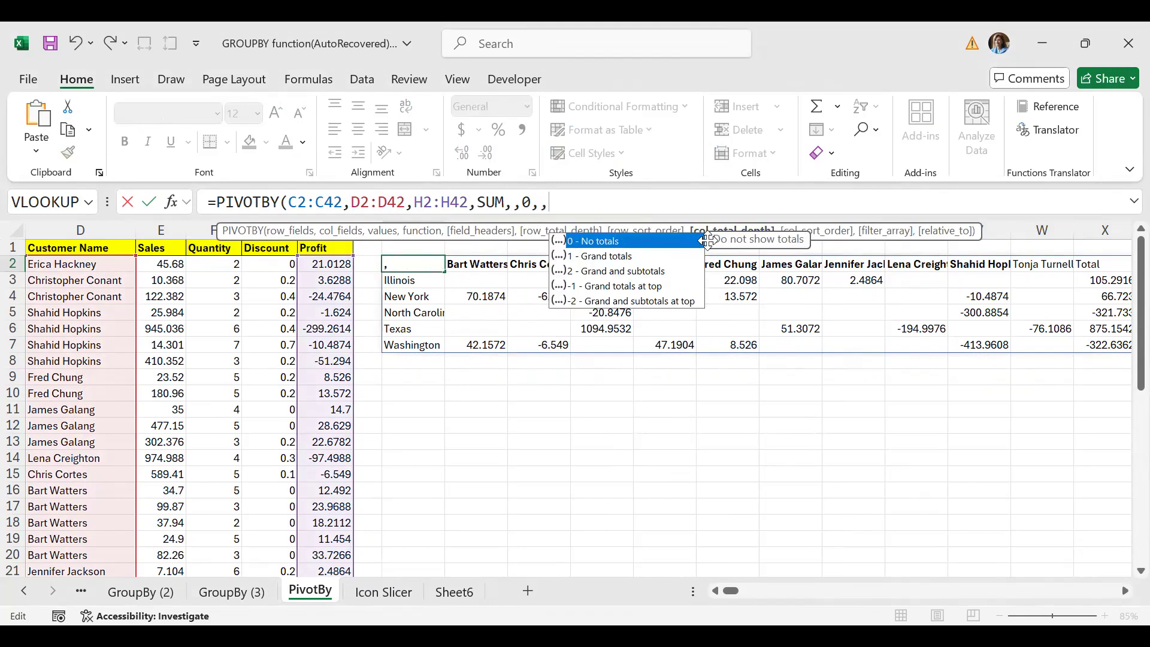
{"action": "double_click", "coordinate": [588, 243]}
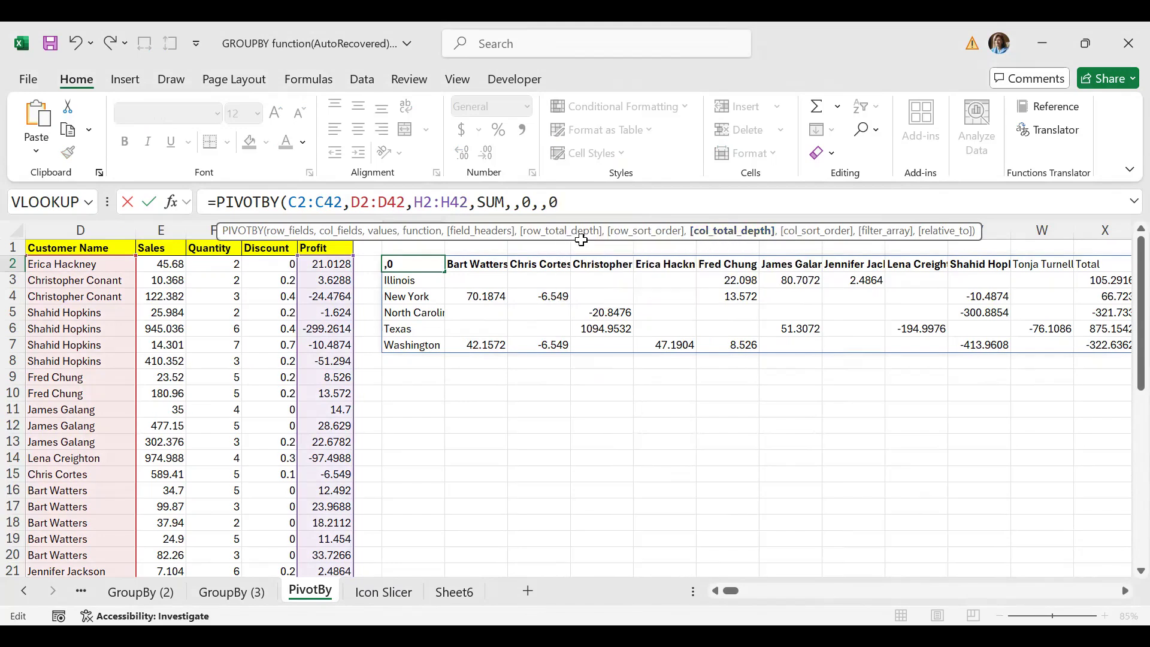
{"action": "key", "text": "Return"}
{"action": "left_click_drag", "start_coordinate": [1094, 251], "coordinate": [1091, 343]}
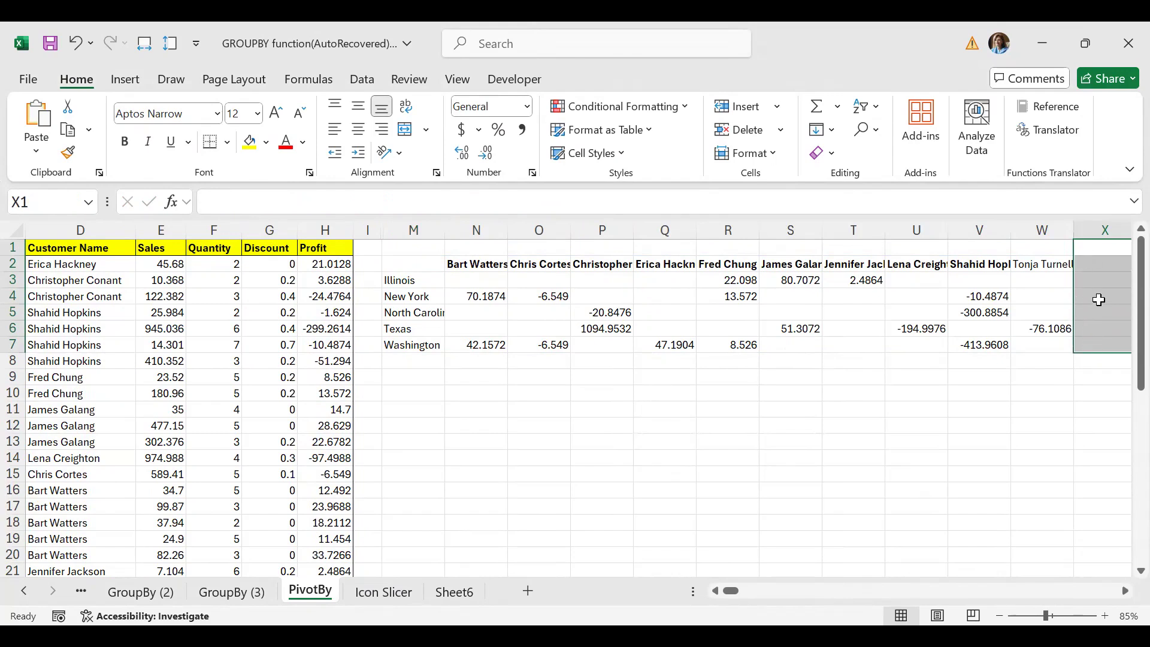
{"action": "left_click_drag", "start_coordinate": [1082, 264], "coordinate": [413, 358]}
{"action": "left_click", "coordinate": [403, 329]}
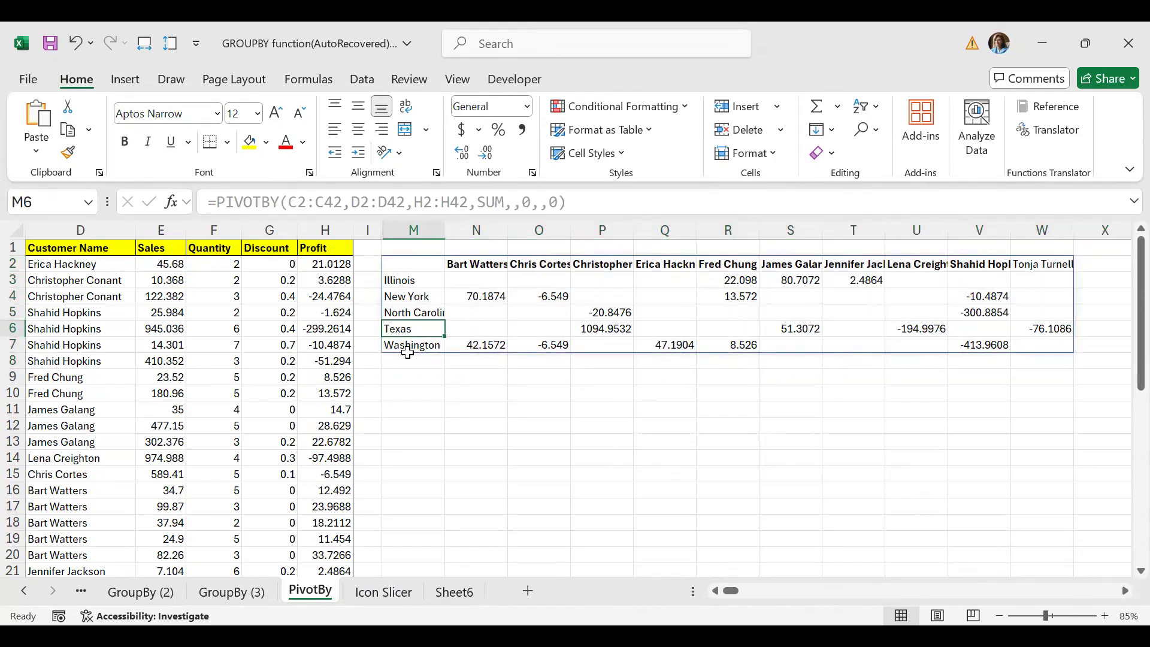
- Review the Customer Name, Order Date and Sales columns and mark out the empty area from M11 as a second summary's layout
{"action": "left_click", "coordinate": [405, 399]}
{"action": "key", "text": "ctrl+Home"}
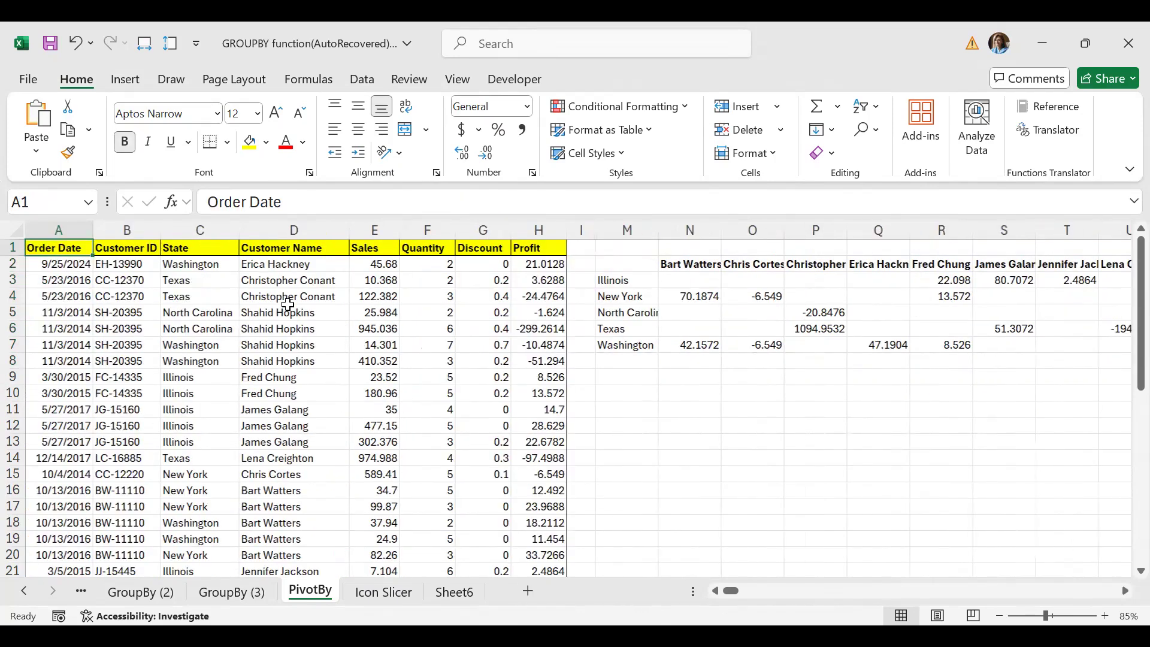
{"action": "left_click", "coordinate": [267, 223]}
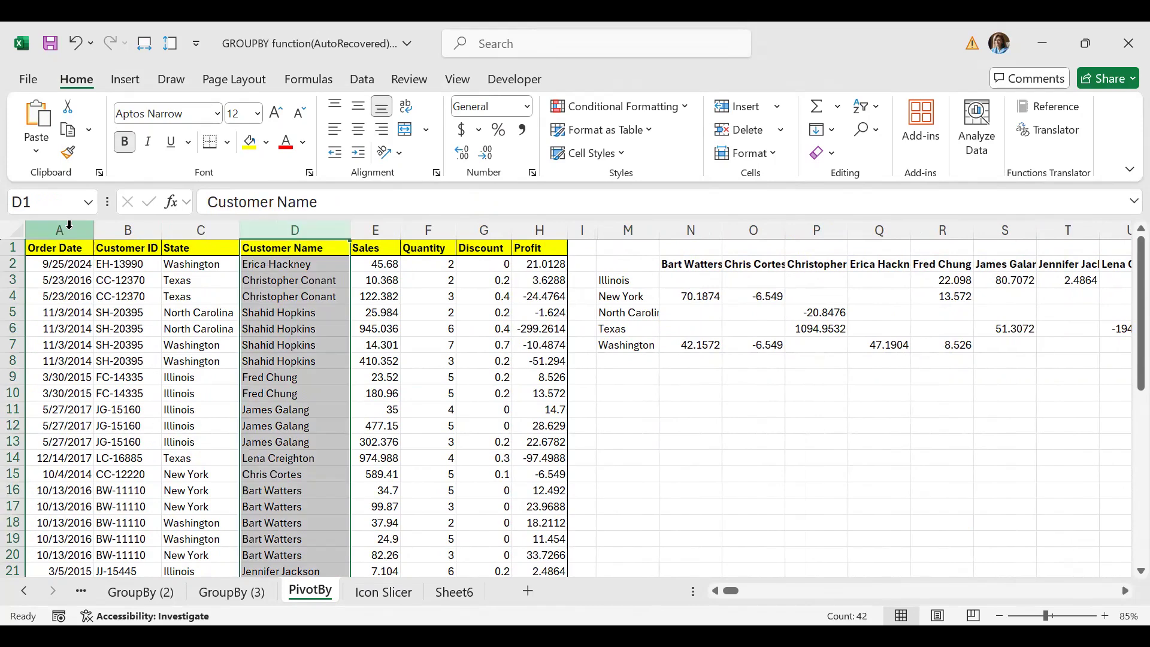
{"action": "left_click", "coordinate": [69, 224], "text": "ctrl"}
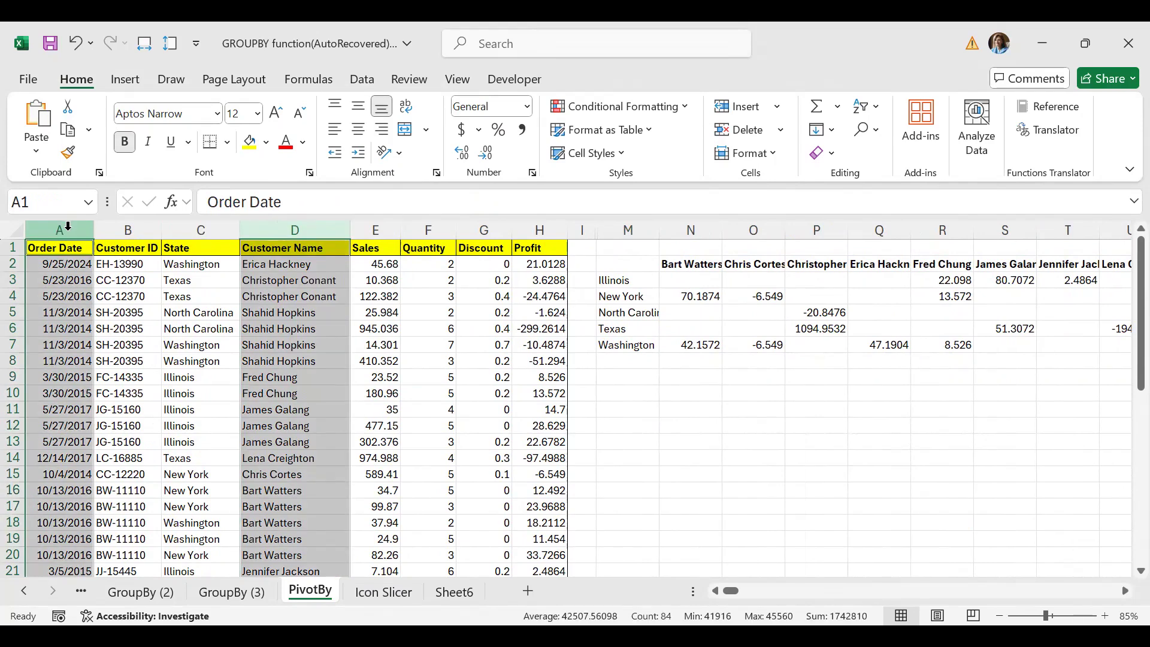
{"action": "left_click", "coordinate": [380, 230], "text": "ctrl"}
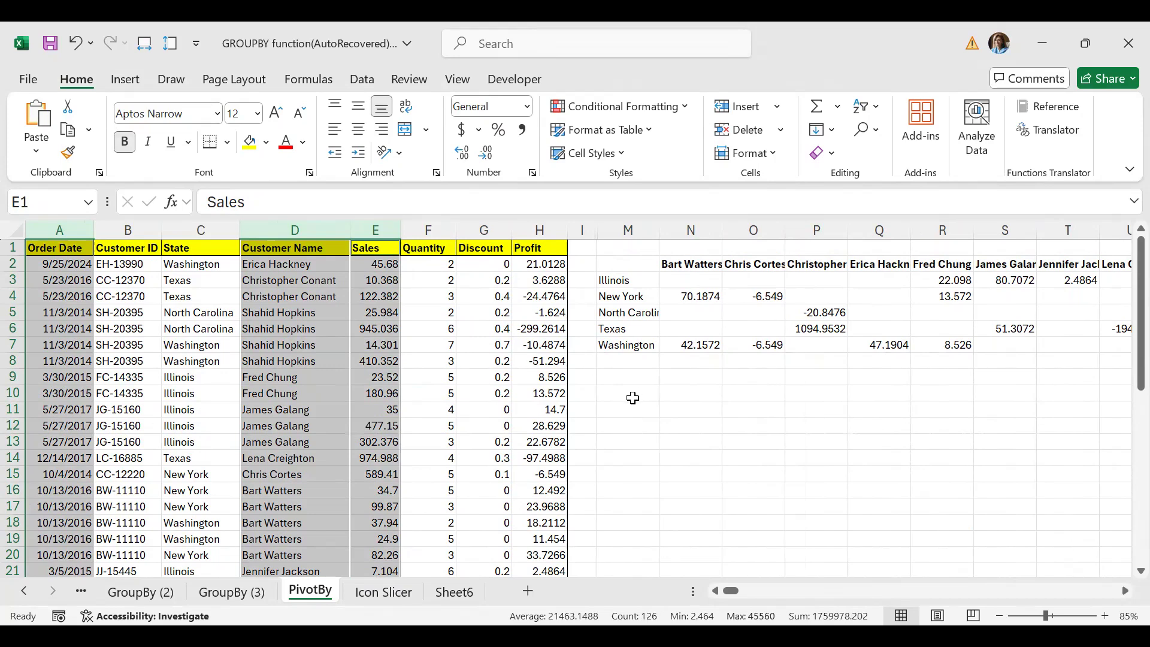
{"action": "left_click_drag", "start_coordinate": [622, 407], "coordinate": [626, 556]}
{"action": "left_click_drag", "start_coordinate": [689, 414], "coordinate": [959, 410]}
{"action": "left_click_drag", "start_coordinate": [624, 407], "coordinate": [625, 556]}
{"action": "left_click_drag", "start_coordinate": [686, 408], "coordinate": [977, 404]}
{"action": "left_click_drag", "start_coordinate": [683, 425], "coordinate": [1023, 550]}
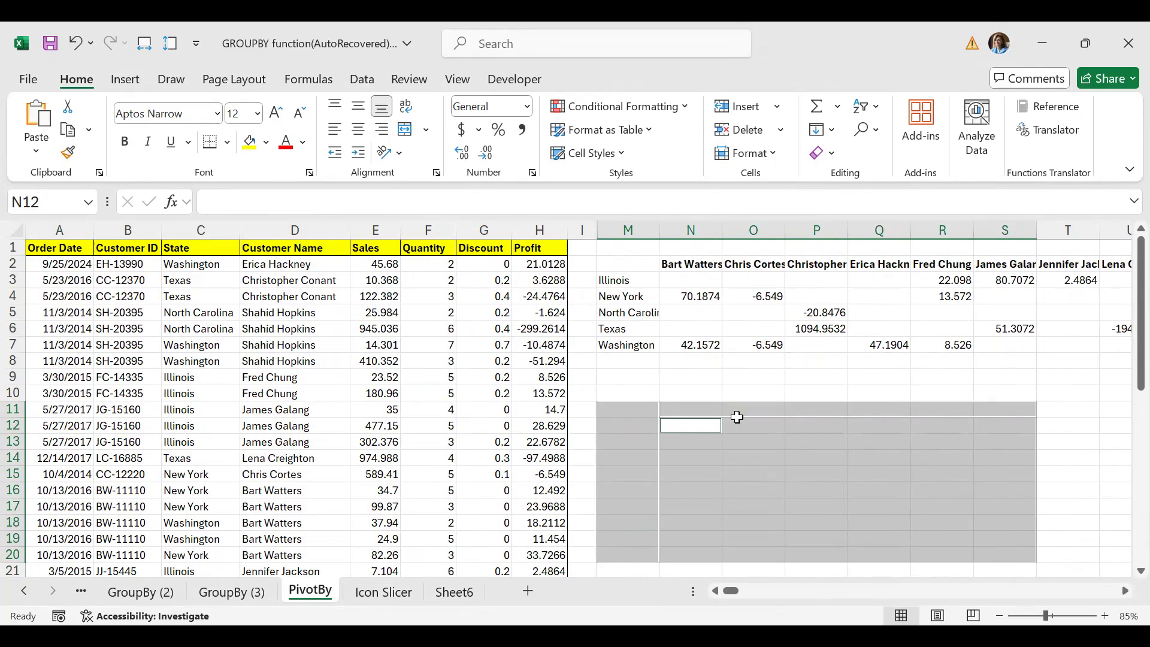
- Start a second PIVOTBY formula in cell M11 with the whole Customer Name column D:D as its row fields
{"action": "left_click", "coordinate": [657, 412]}
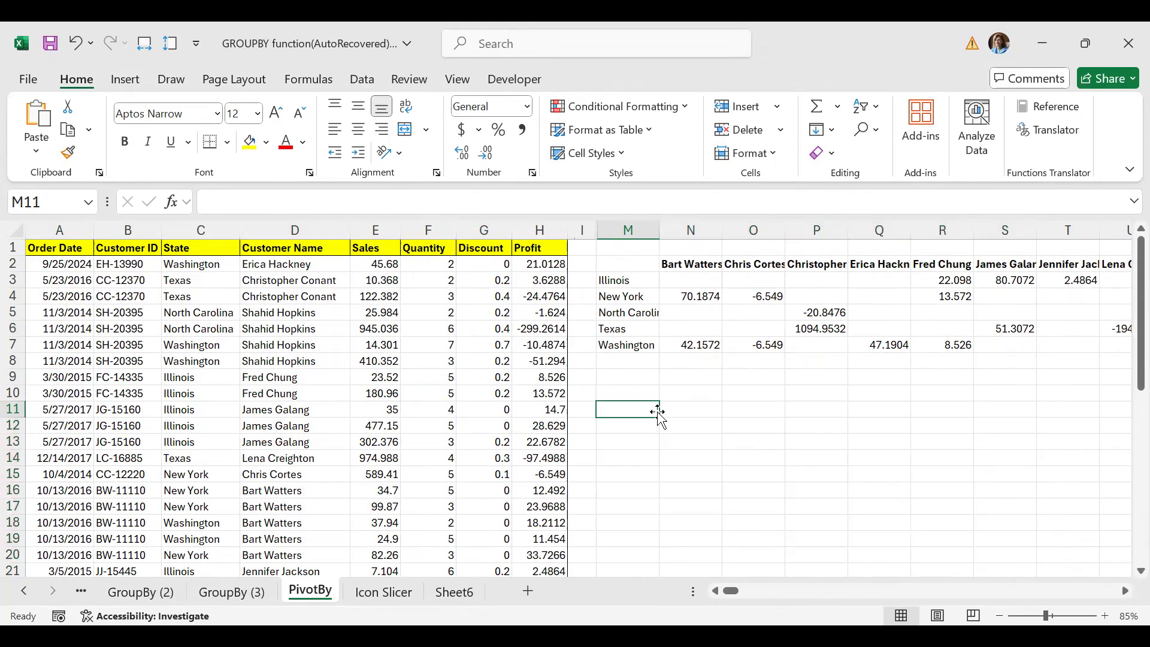
{"action": "type", "text": "=pivt"}
{"action": "key", "text": "BackSpace"}
{"action": "type", "text": "otby("}
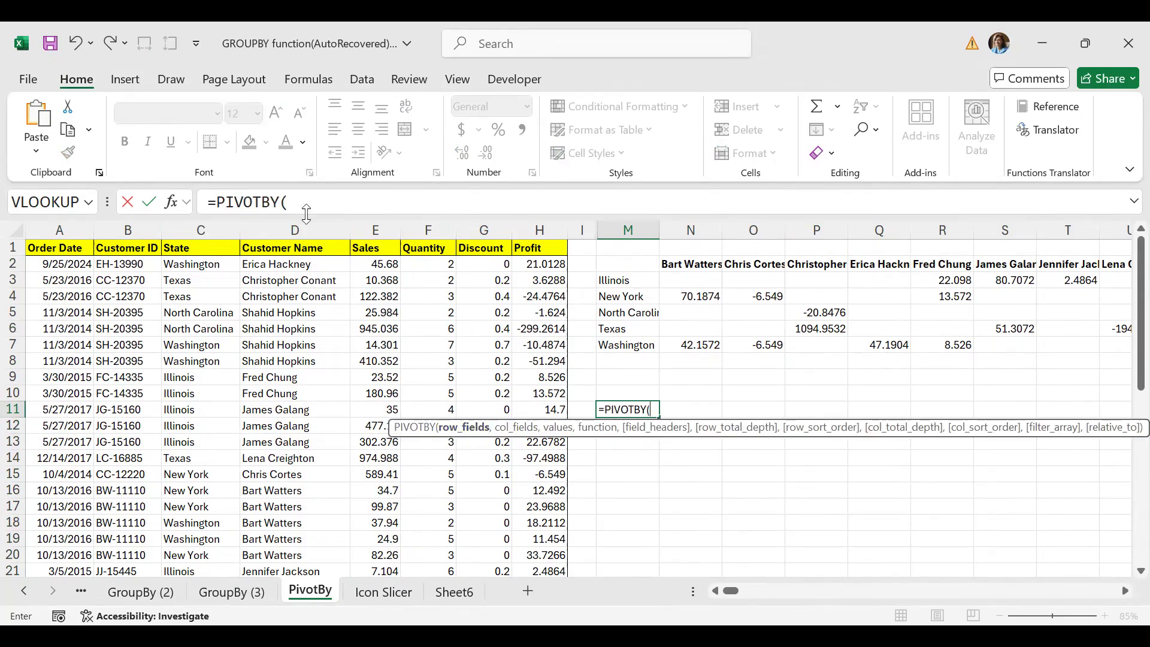
{"action": "left_click", "coordinate": [298, 233]}
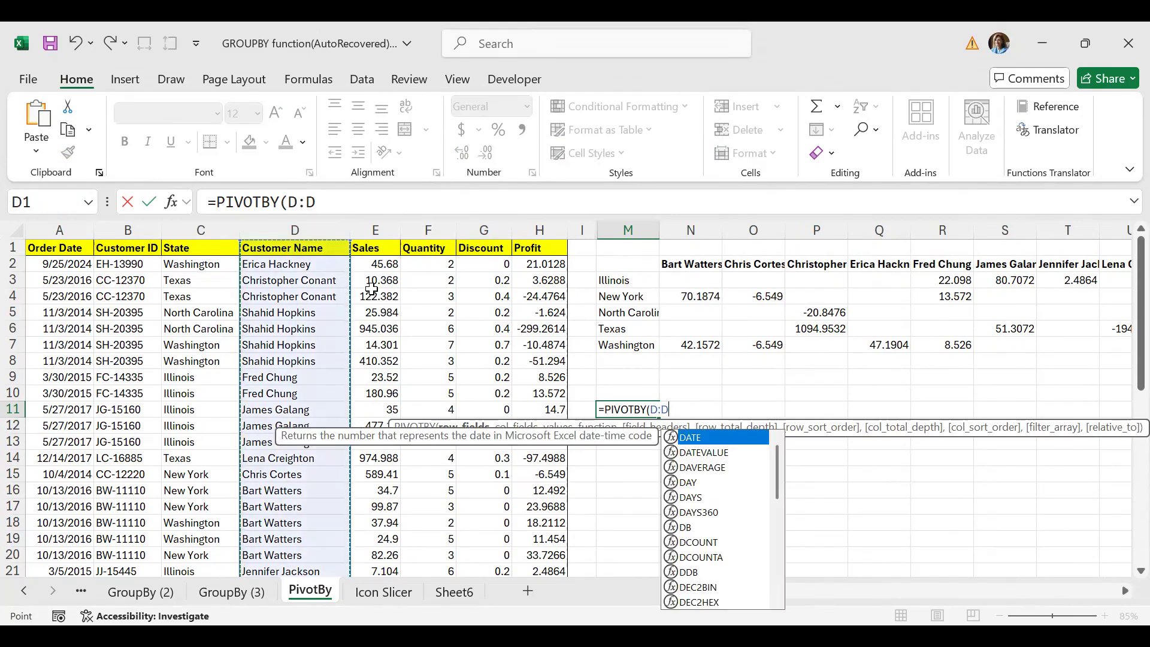
{"action": "type", "text": ","}
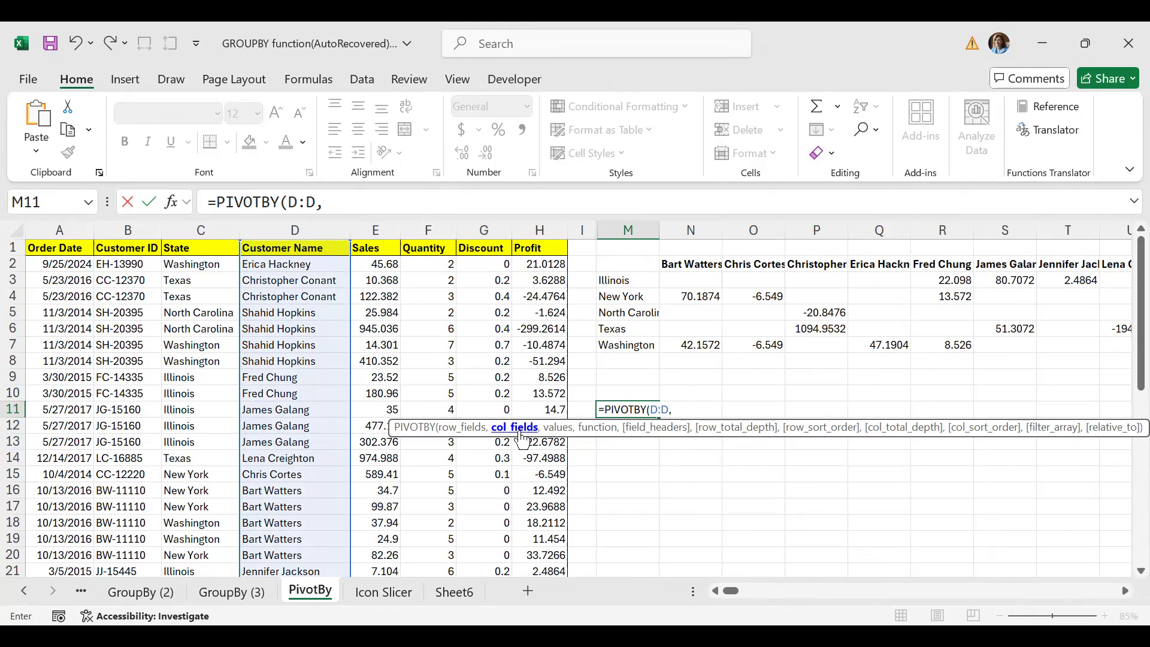
- Set the second PIVOTBY formula's column fields to the year of the whole Order Date column, YEAR(A:A)
{"action": "left_click", "coordinate": [40, 228]}
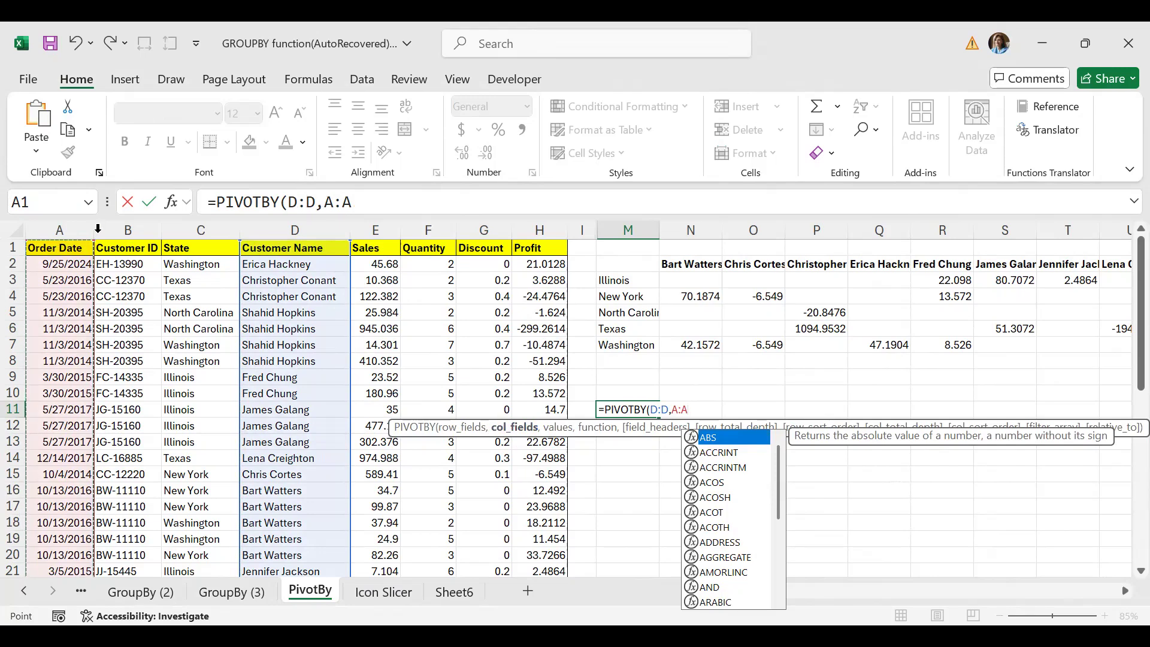
{"action": "key", "text": "F2"}
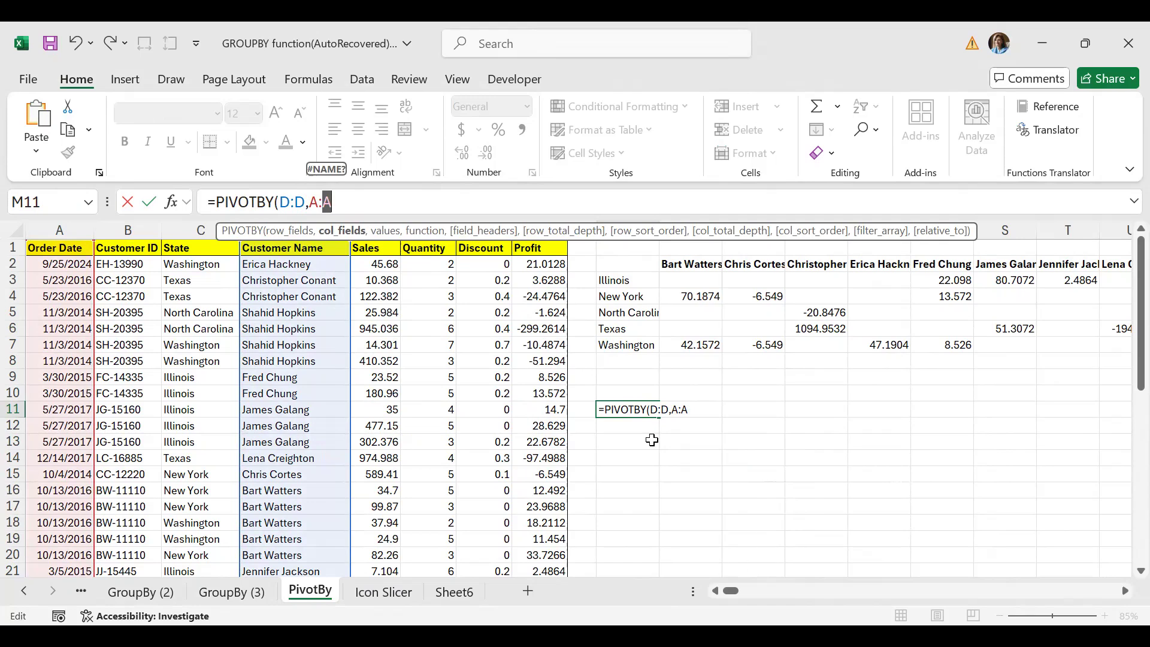
{"action": "scroll", "coordinate": [66, 345], "scroll_direction": "down", "scroll_amount": 4}
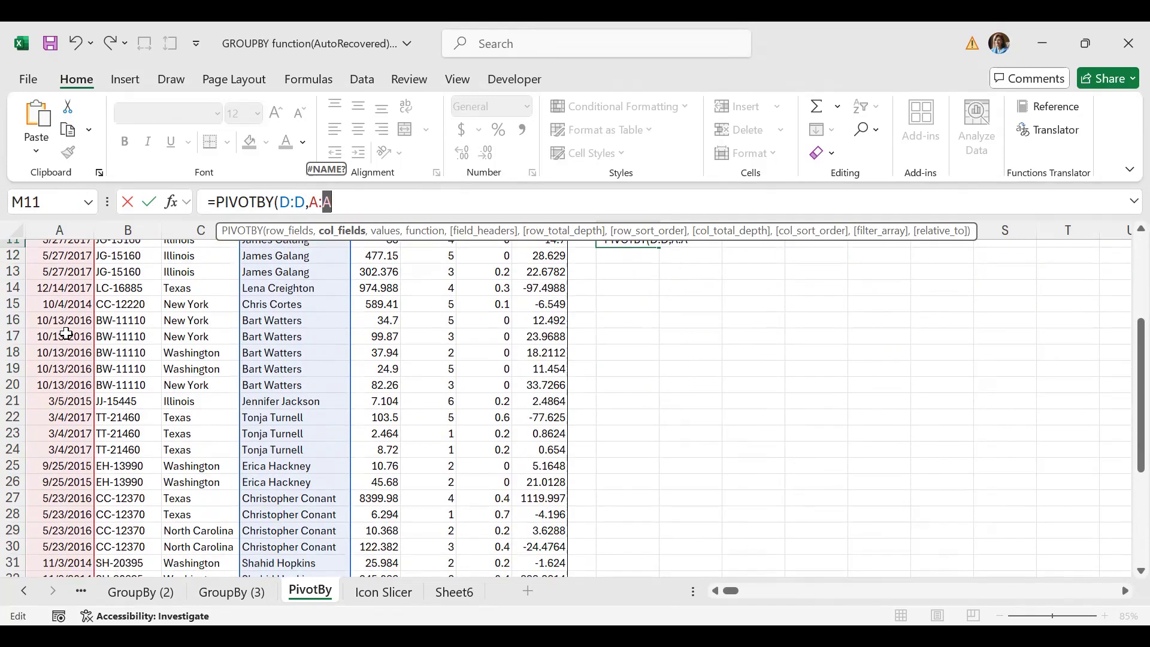
{"action": "scroll", "coordinate": [45, 401], "scroll_direction": "down", "scroll_amount": 1}
{"action": "scroll", "coordinate": [93, 359], "scroll_direction": "up", "scroll_amount": 4}
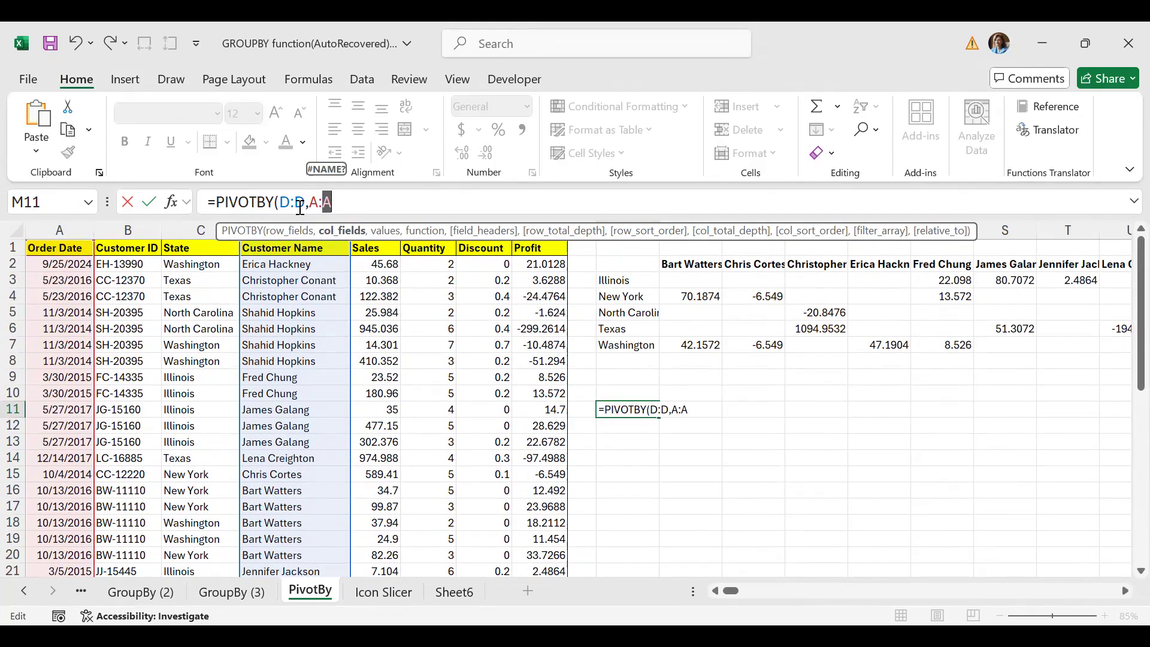
{"action": "left_click", "coordinate": [316, 204]}
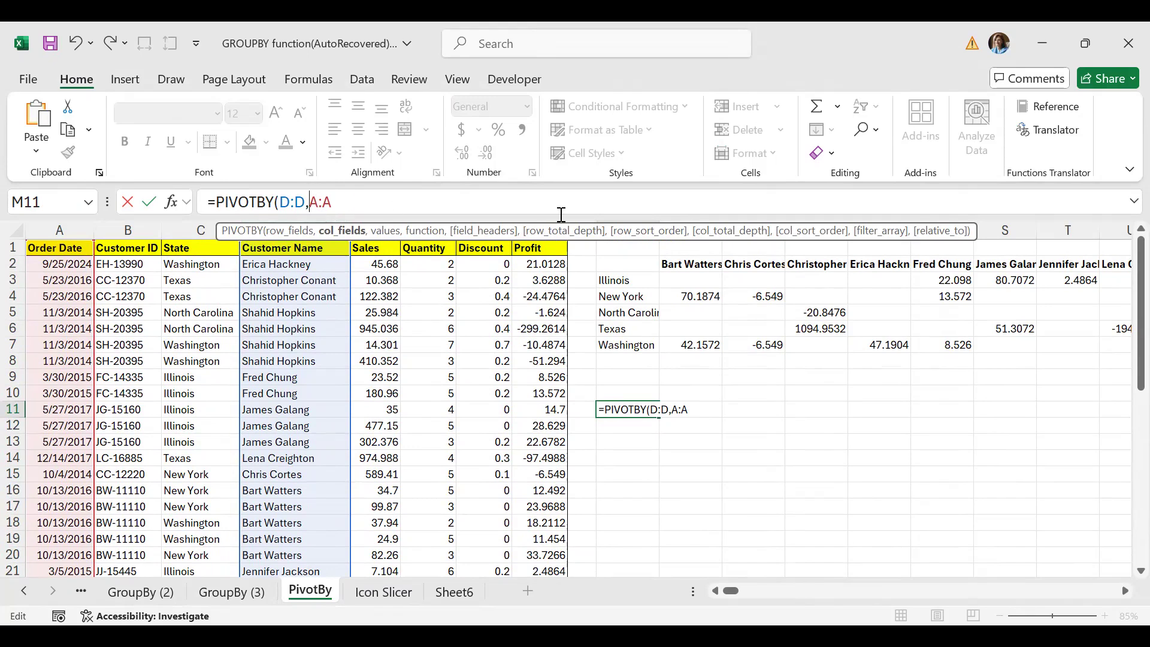
{"action": "type", "text": "year"}
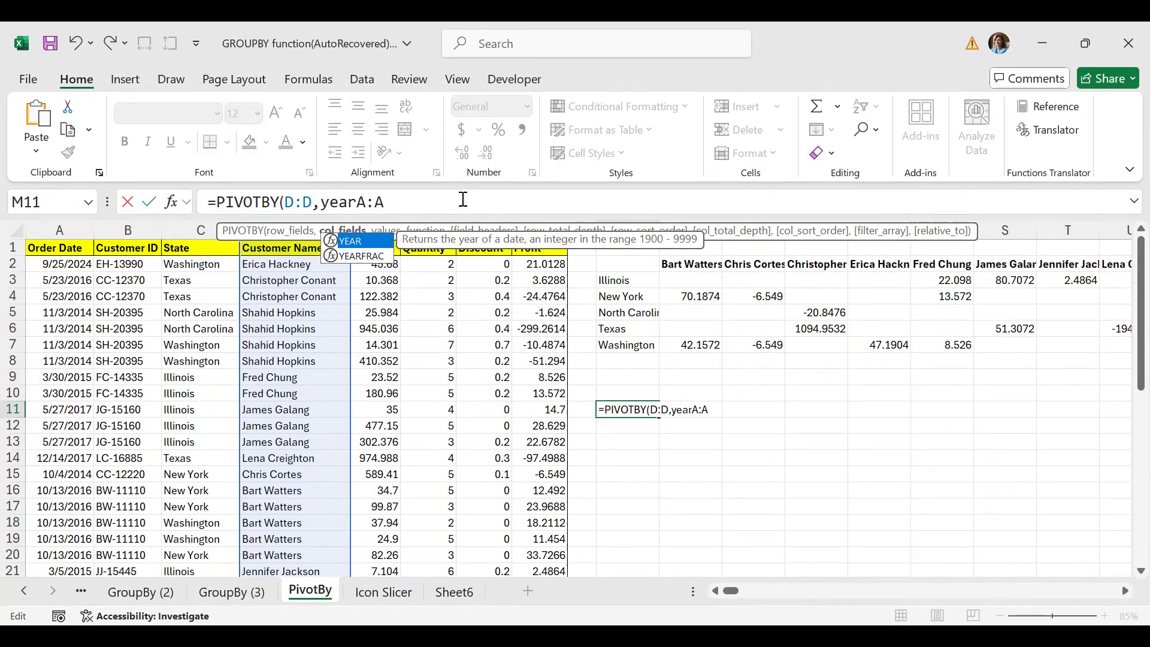
{"action": "type", "text": "(A:A)"}
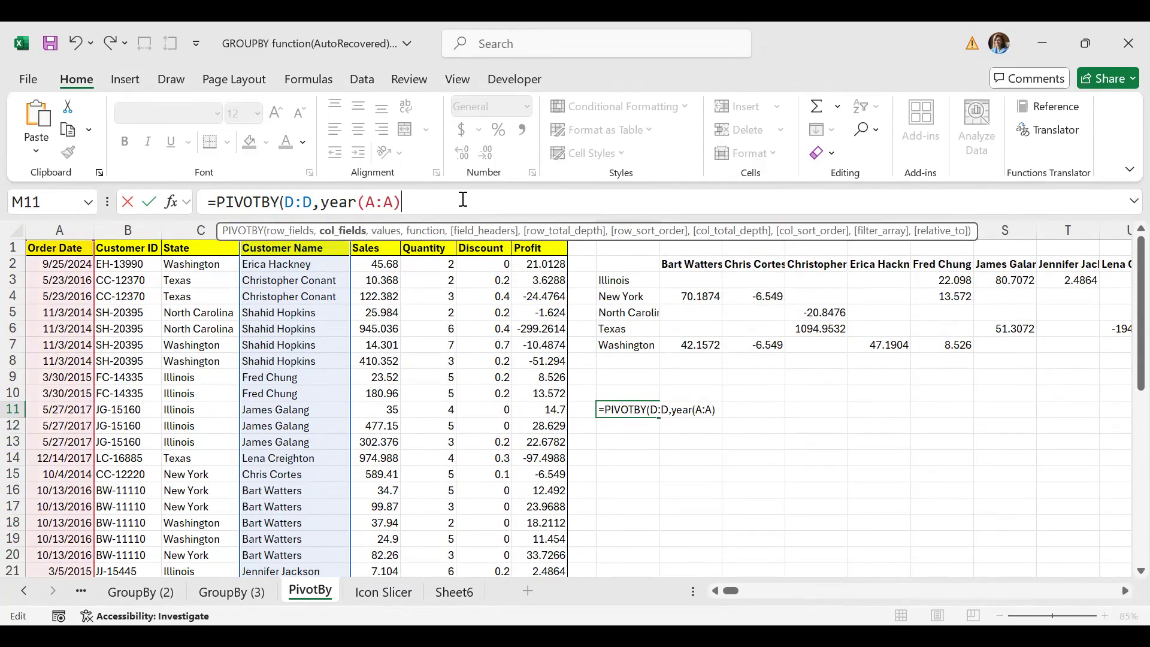
- Use the whole Sales column E:E as the PIVOTBY values with the SUM function and complete the formula
{"action": "type", "text": ","}
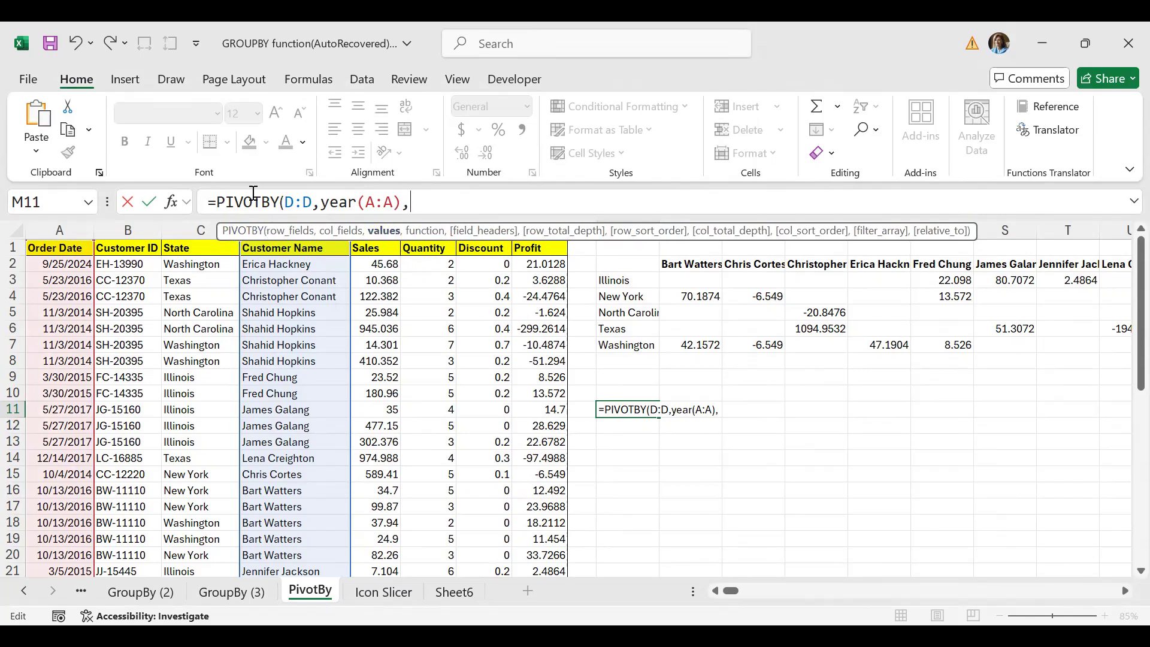
{"action": "left_click", "coordinate": [372, 227]}
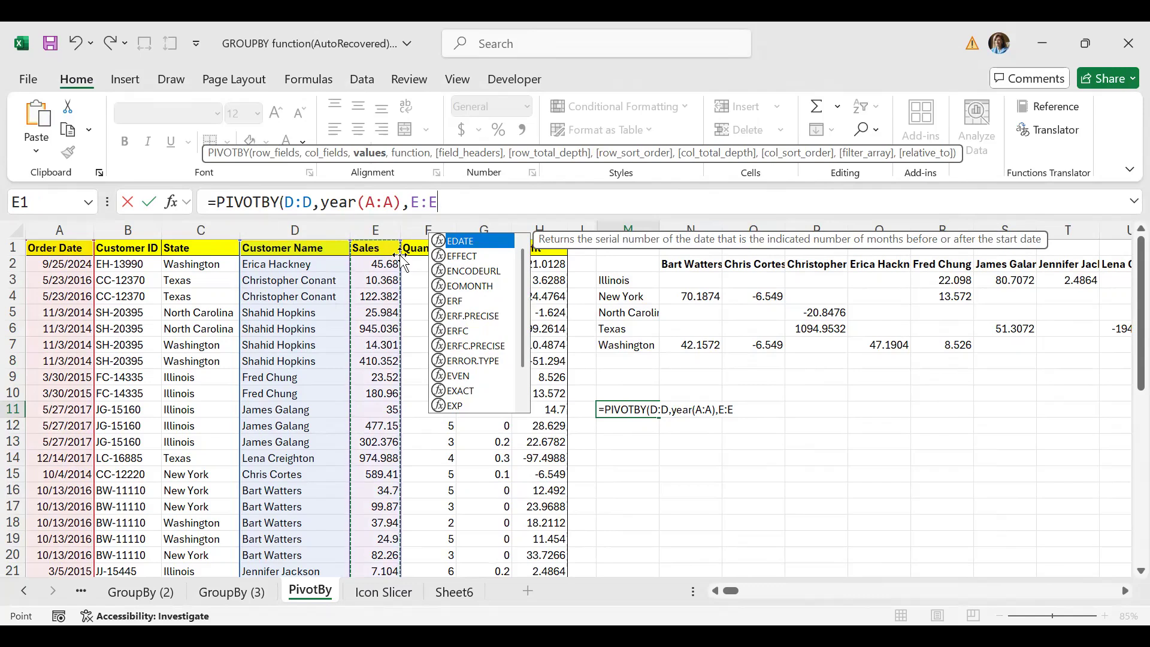
{"action": "type", "text": ","}
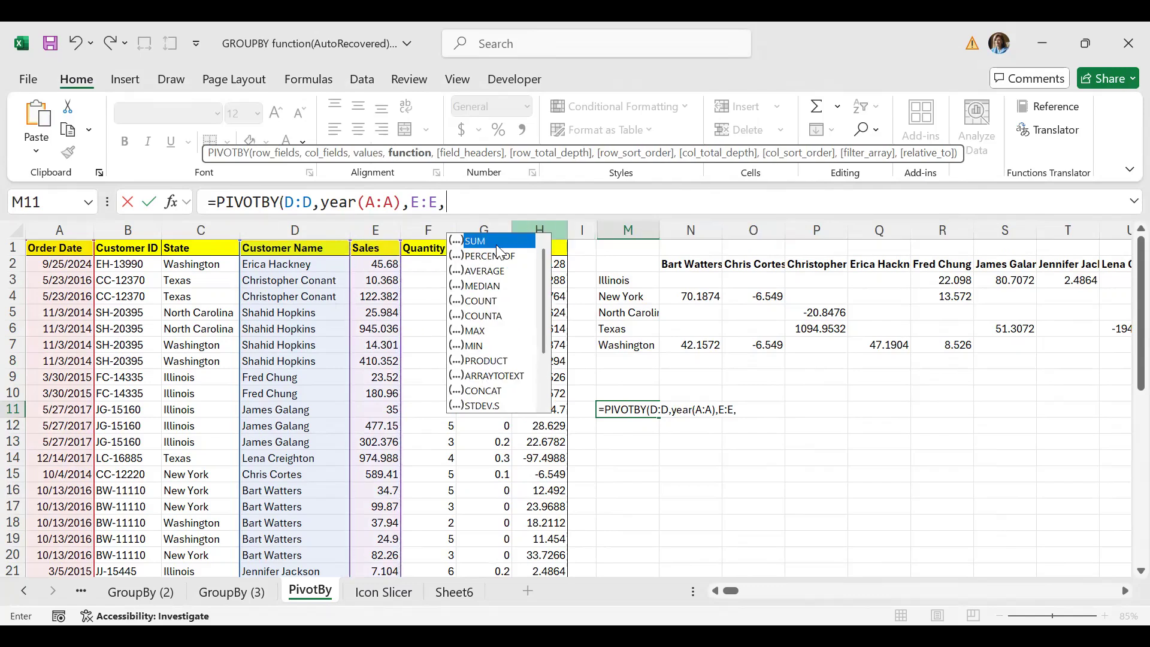
{"action": "double_click", "coordinate": [497, 243]}
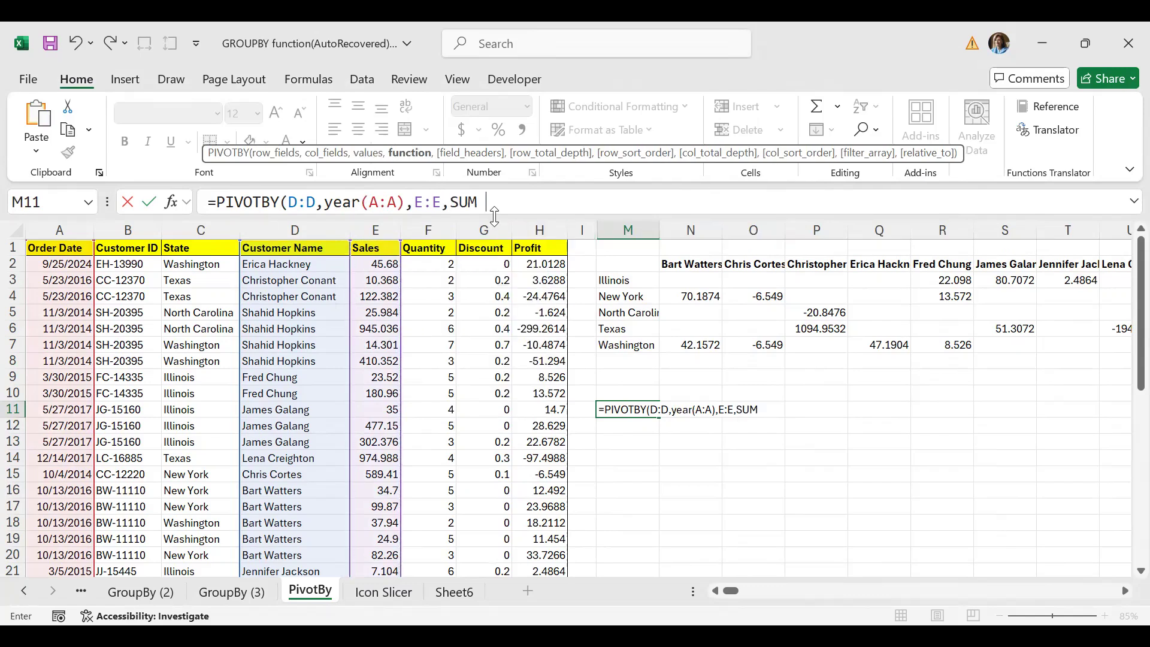
{"action": "key", "text": "Return"}
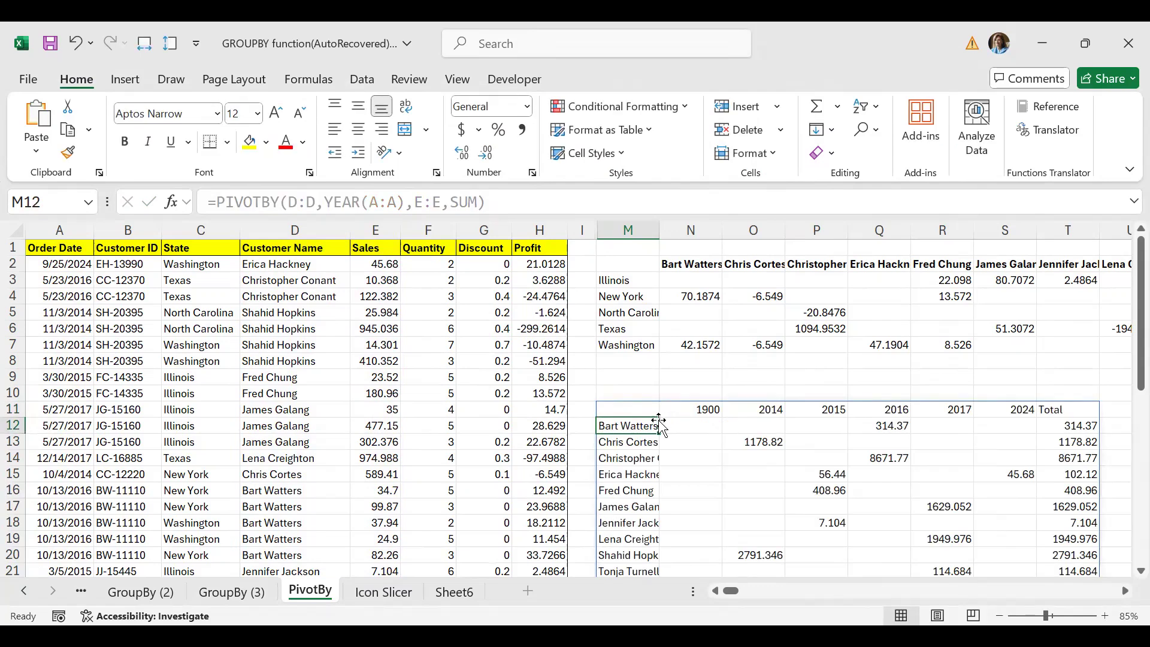
- Examine the yearly sales summary, checking the 1900 column and the zero row above the totals
{"action": "scroll", "coordinate": [651, 408], "scroll_direction": "down", "scroll_amount": 1}
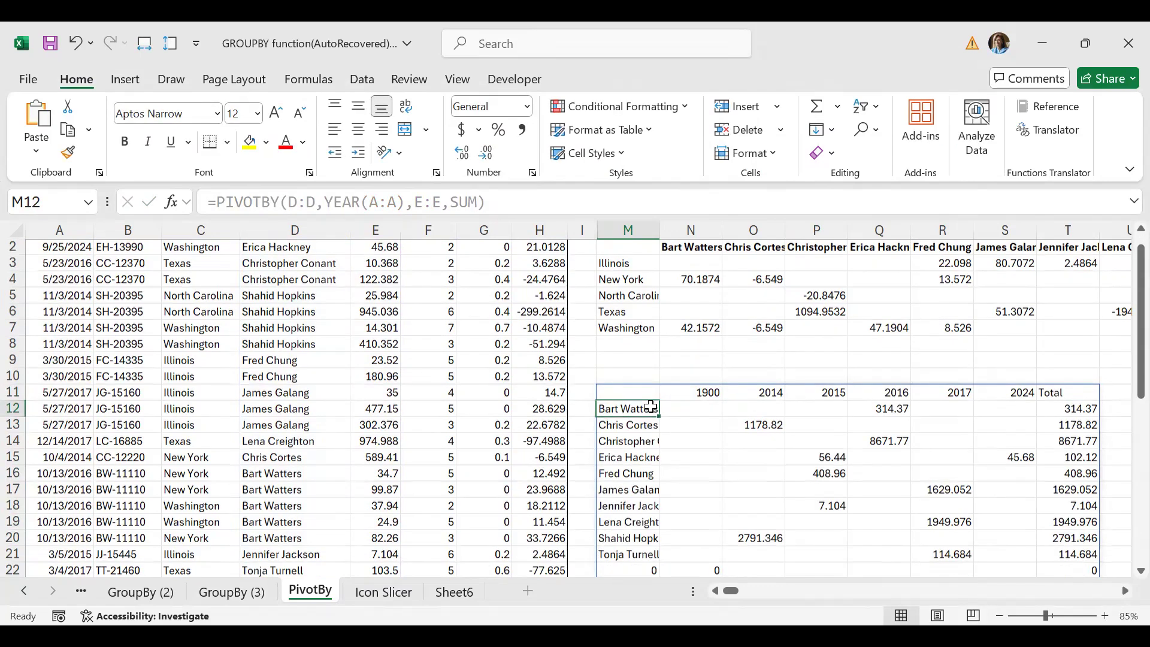
{"action": "scroll", "coordinate": [651, 408], "scroll_direction": "down", "scroll_amount": 2}
{"action": "scroll", "coordinate": [144, 330], "scroll_direction": "up", "scroll_amount": 1}
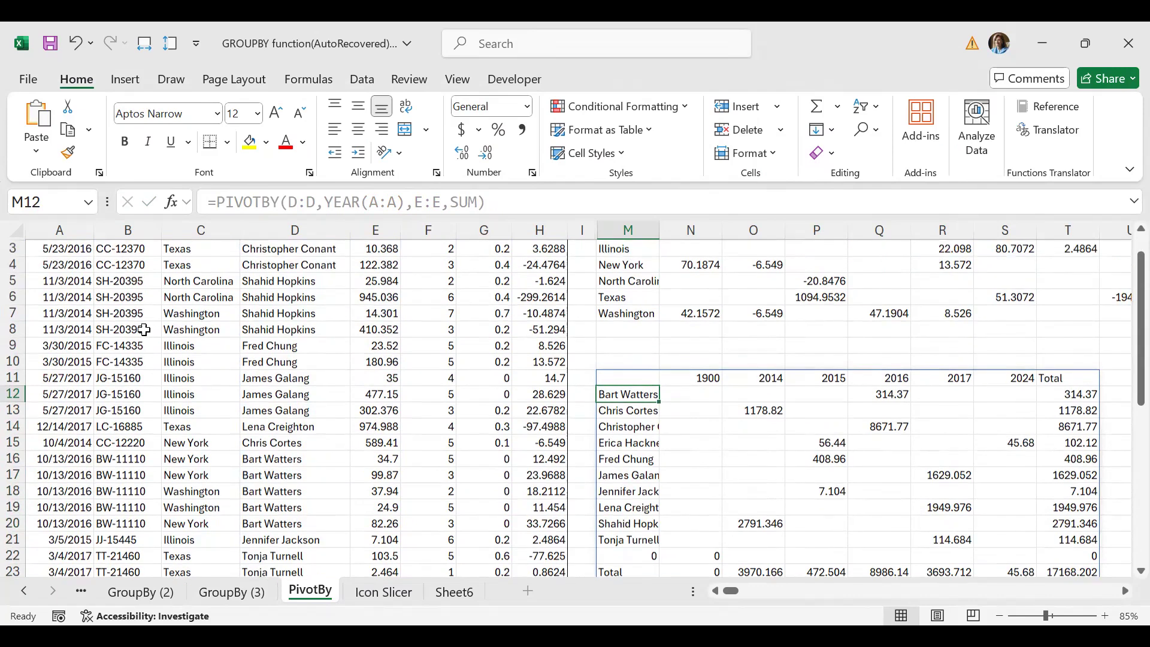
{"action": "scroll", "coordinate": [604, 383], "scroll_direction": "down", "scroll_amount": 1}
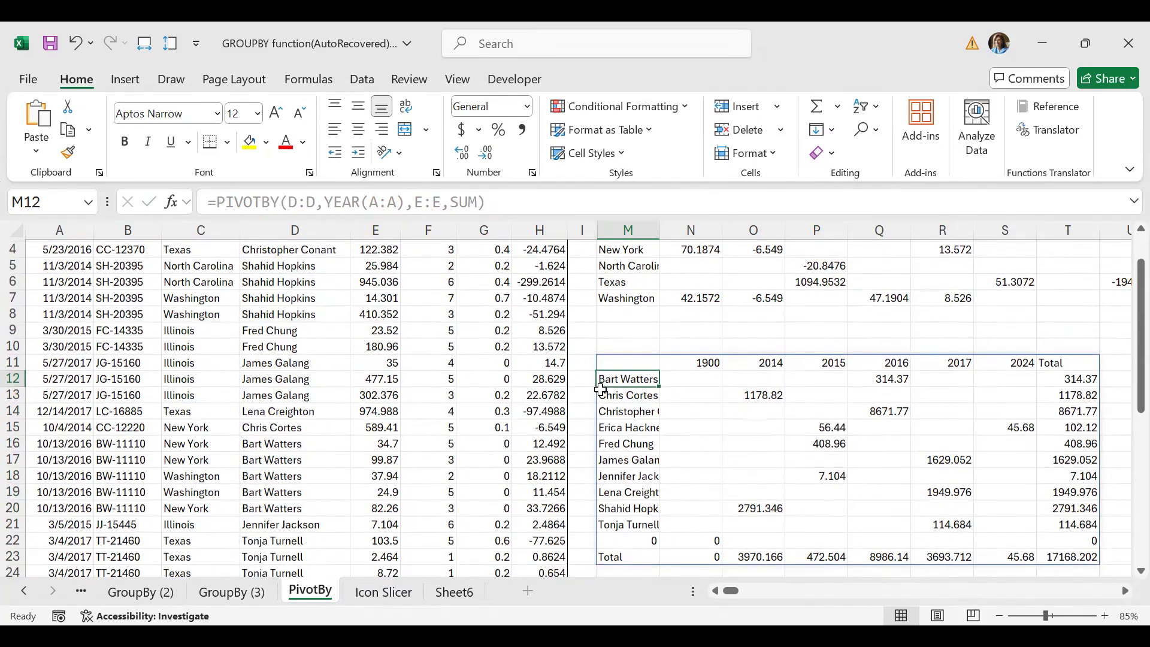
{"action": "left_click", "coordinate": [692, 362]}
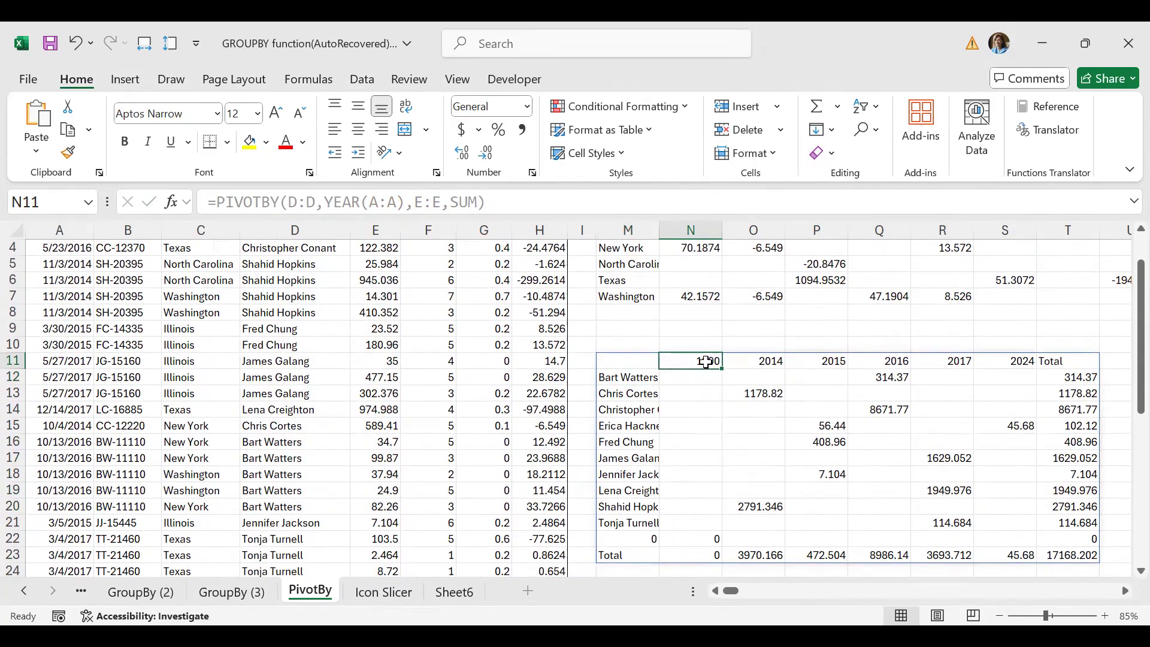
{"action": "left_click_drag", "start_coordinate": [694, 378], "coordinate": [695, 552]}
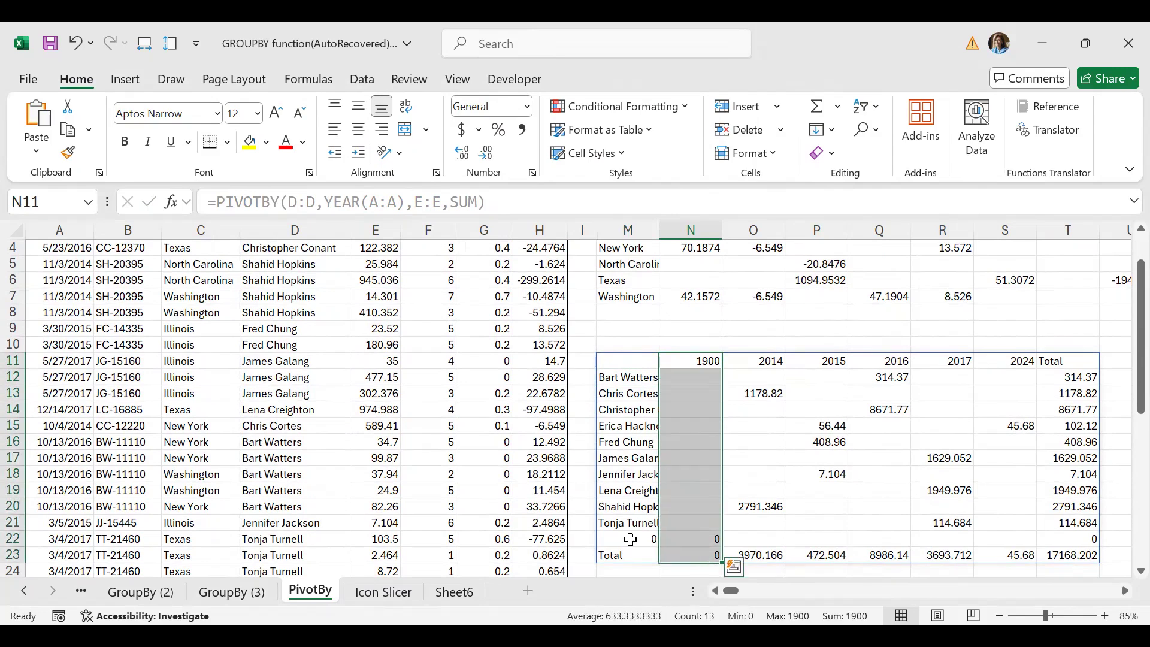
{"action": "left_click_drag", "start_coordinate": [621, 538], "coordinate": [1038, 528]}
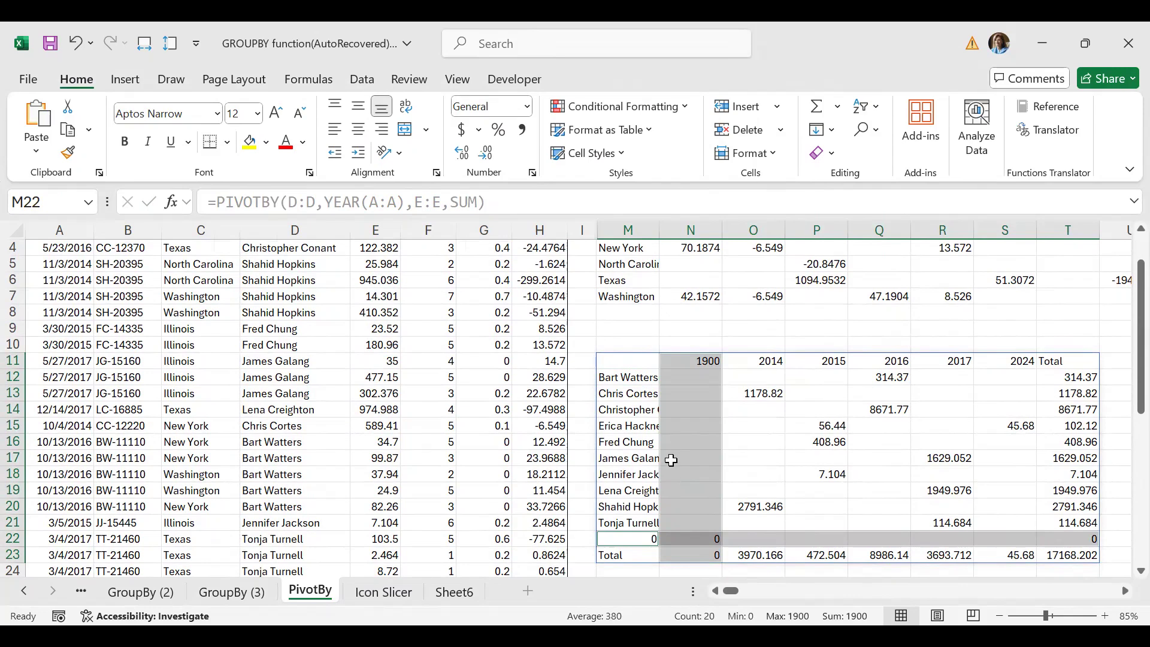
- Inspect the formula's whole-column reference D:D against the blank rows below the source data, then check the summary's values
{"action": "left_click", "coordinate": [629, 363]}
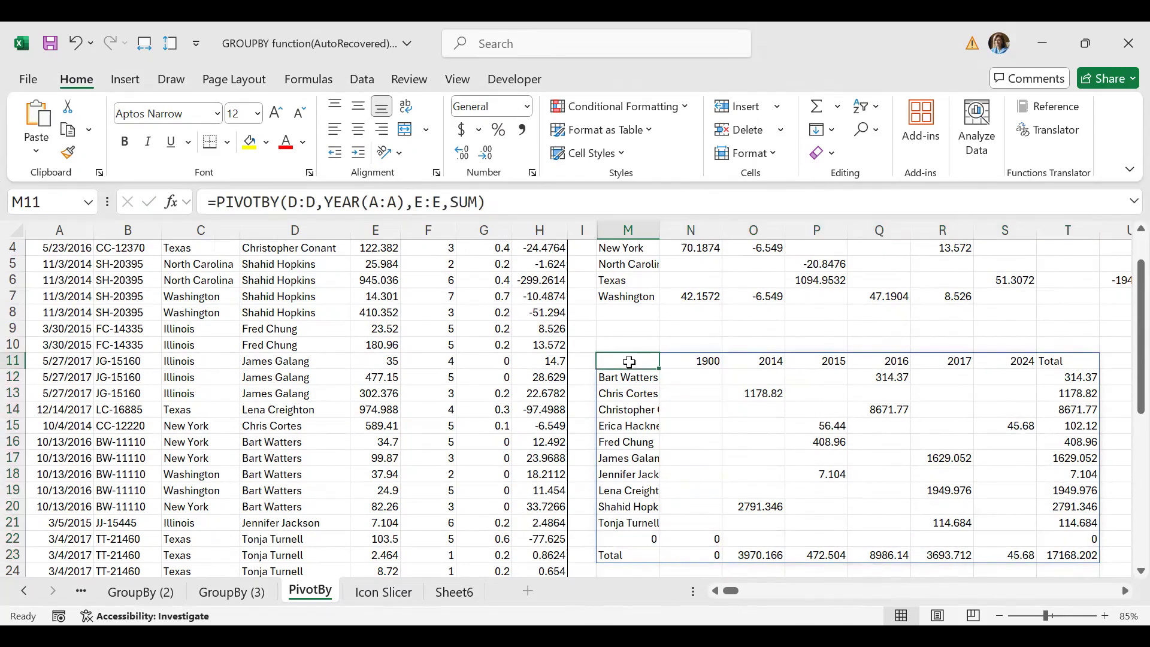
{"action": "left_click_drag", "start_coordinate": [293, 202], "coordinate": [314, 202]}
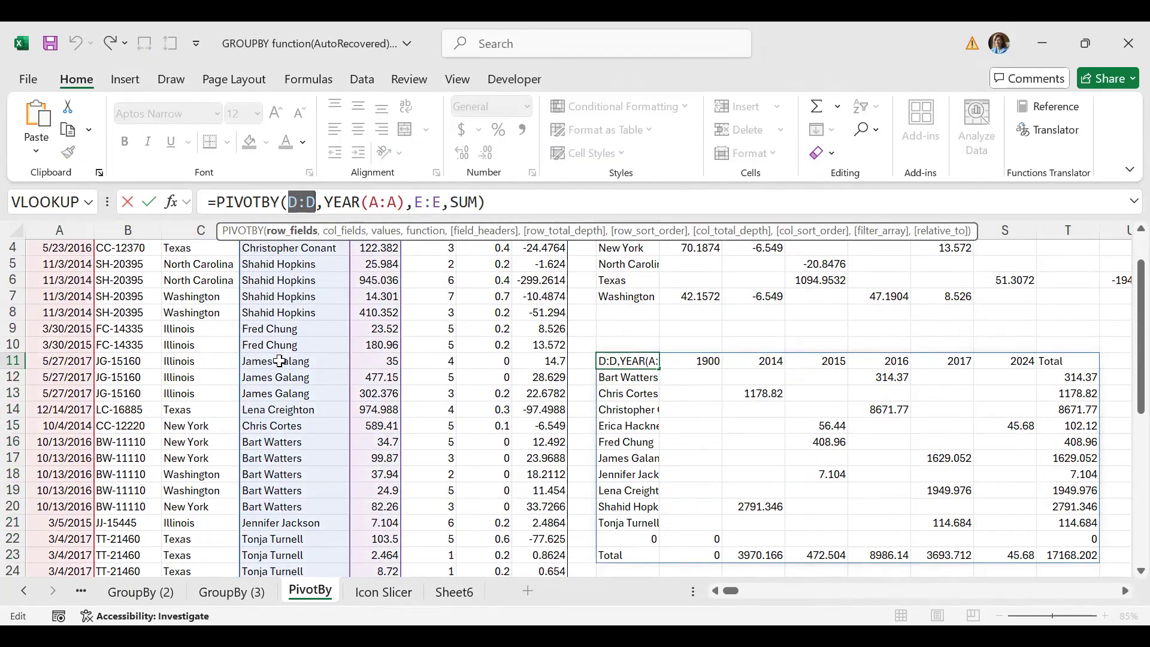
{"action": "scroll", "coordinate": [298, 359], "scroll_direction": "down", "scroll_amount": 10}
{"action": "scroll", "coordinate": [53, 393], "scroll_direction": "down", "scroll_amount": 3}
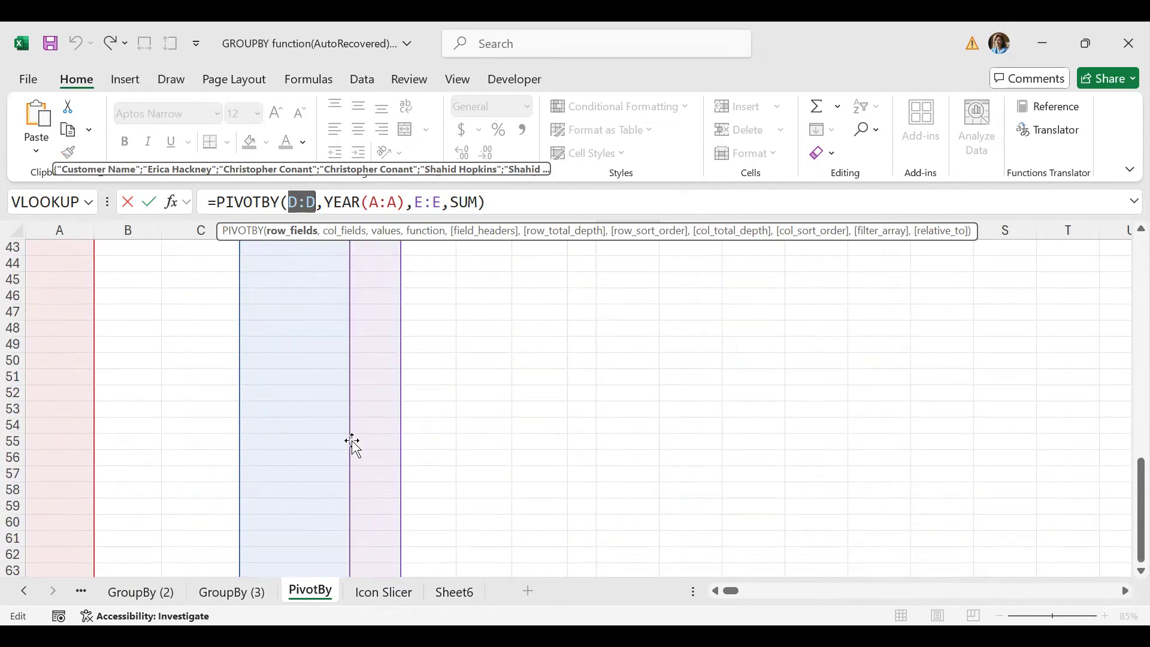
{"action": "scroll", "coordinate": [315, 366], "scroll_direction": "up", "scroll_amount": 13}
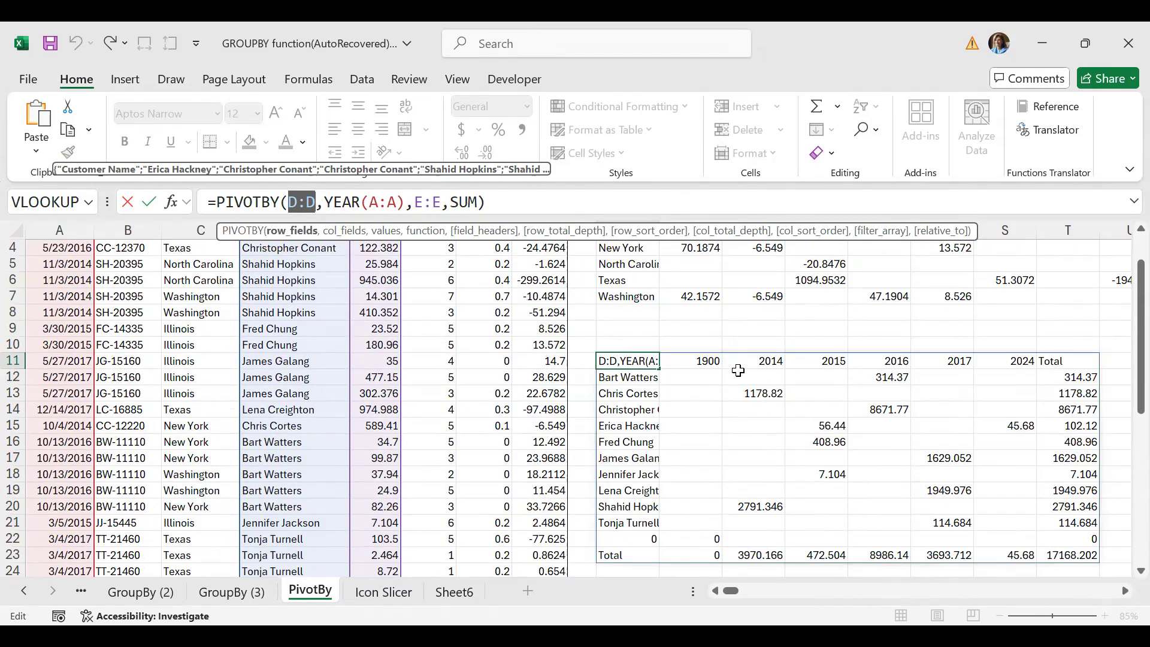
{"action": "key", "text": "Return"}
{"action": "left_click_drag", "start_coordinate": [691, 379], "coordinate": [1110, 557]}
- Replace the row fields in M11's PIVOTBY formula with the filled Customer Name range D1:D42
{"action": "left_click", "coordinate": [601, 353]}
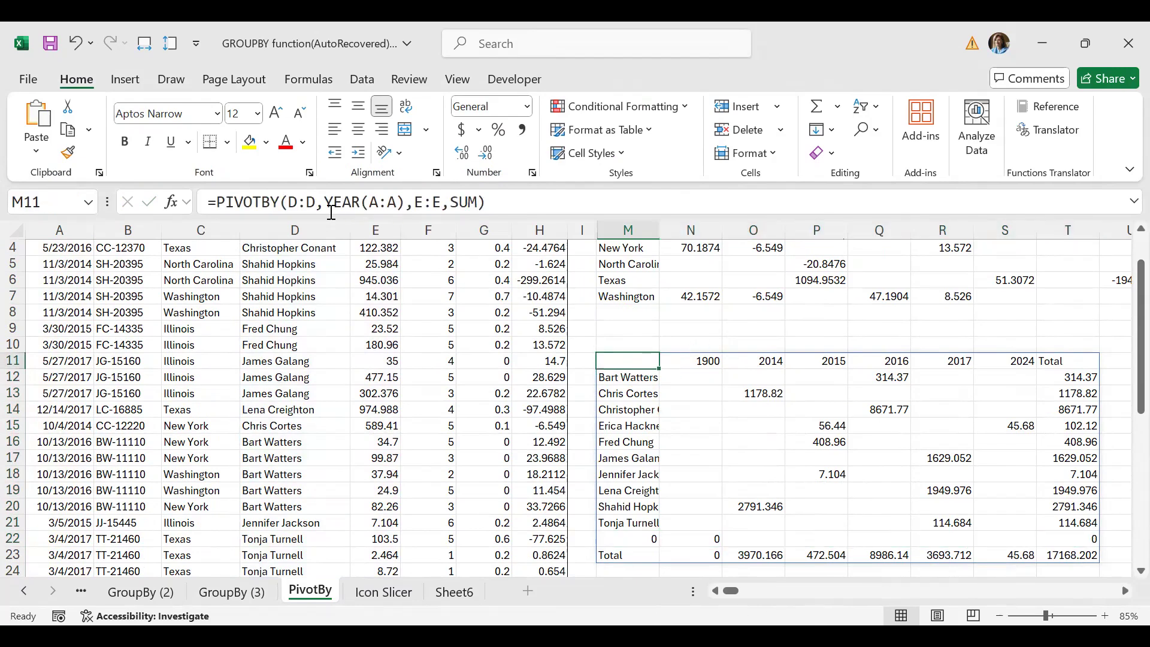
{"action": "left_click_drag", "start_coordinate": [291, 200], "coordinate": [314, 199]}
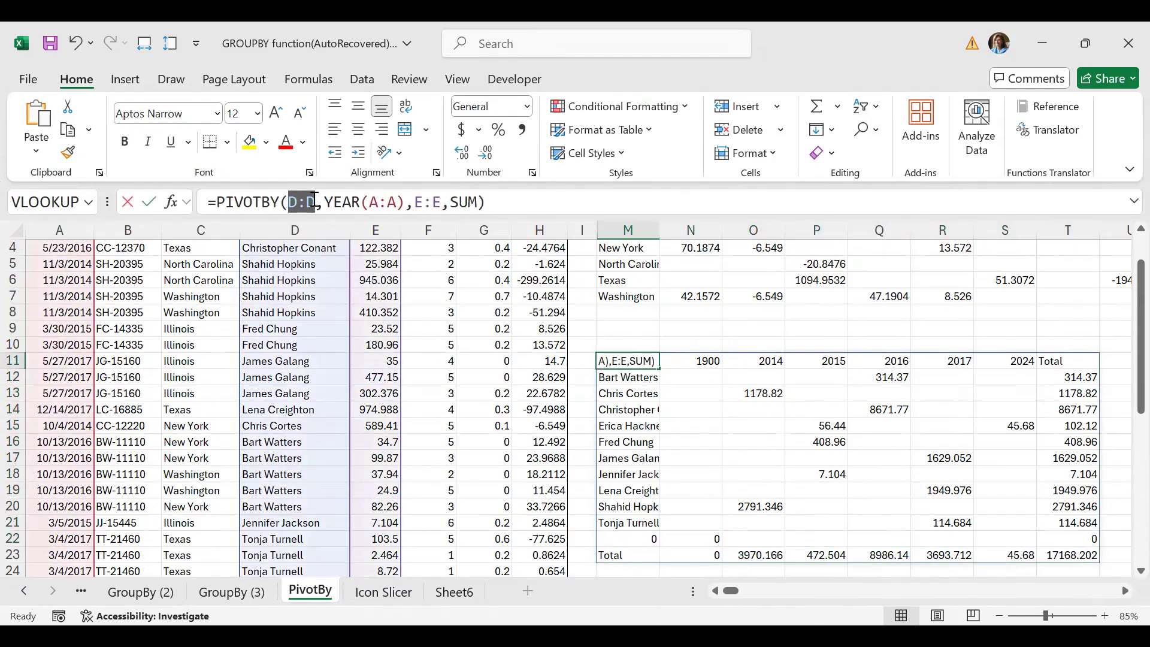
{"action": "key", "text": "BackSpace"}
{"action": "scroll", "coordinate": [68, 246], "scroll_direction": "up", "scroll_amount": 1}
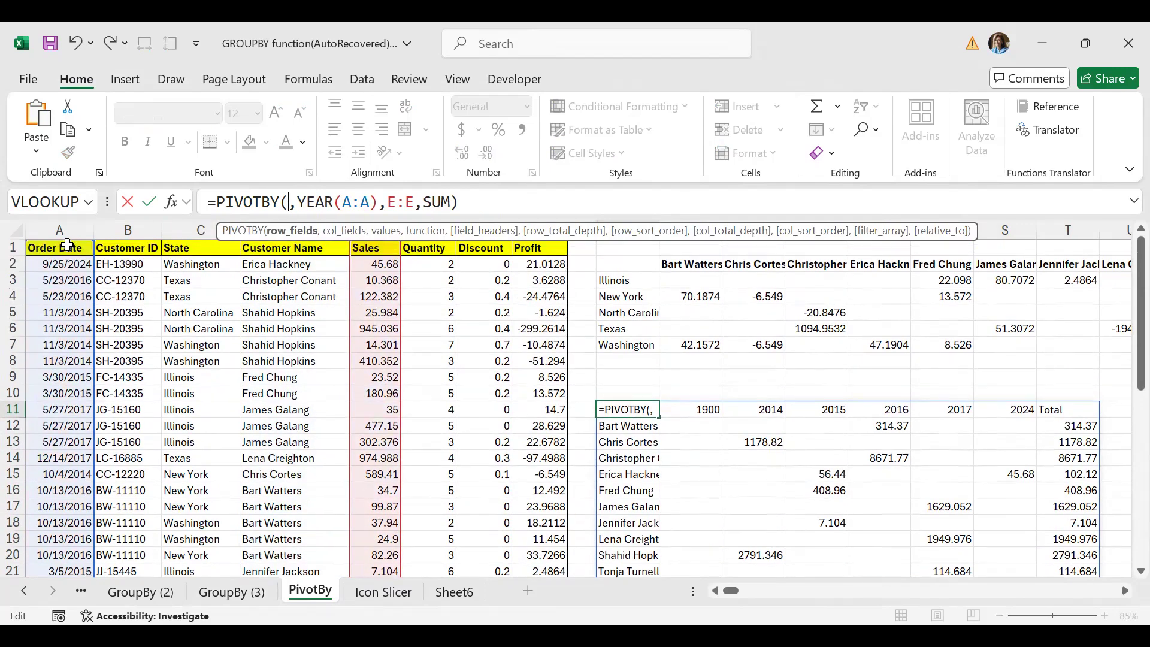
{"action": "left_click", "coordinate": [279, 251]}
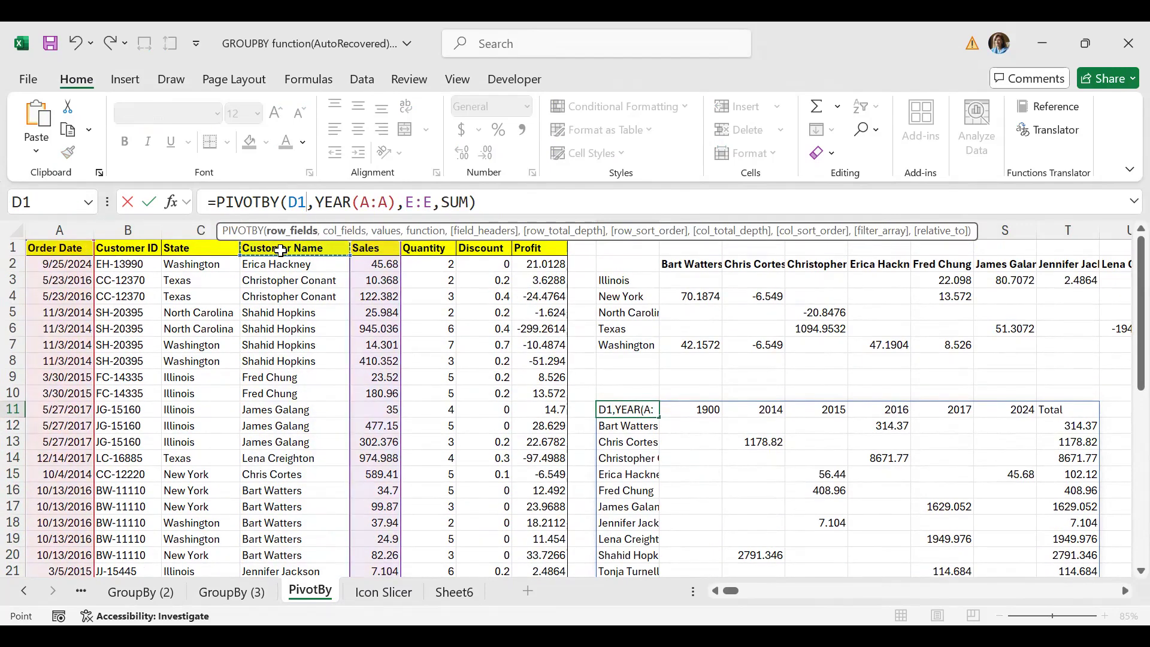
{"action": "key", "text": "ctrl+shift+Down"}
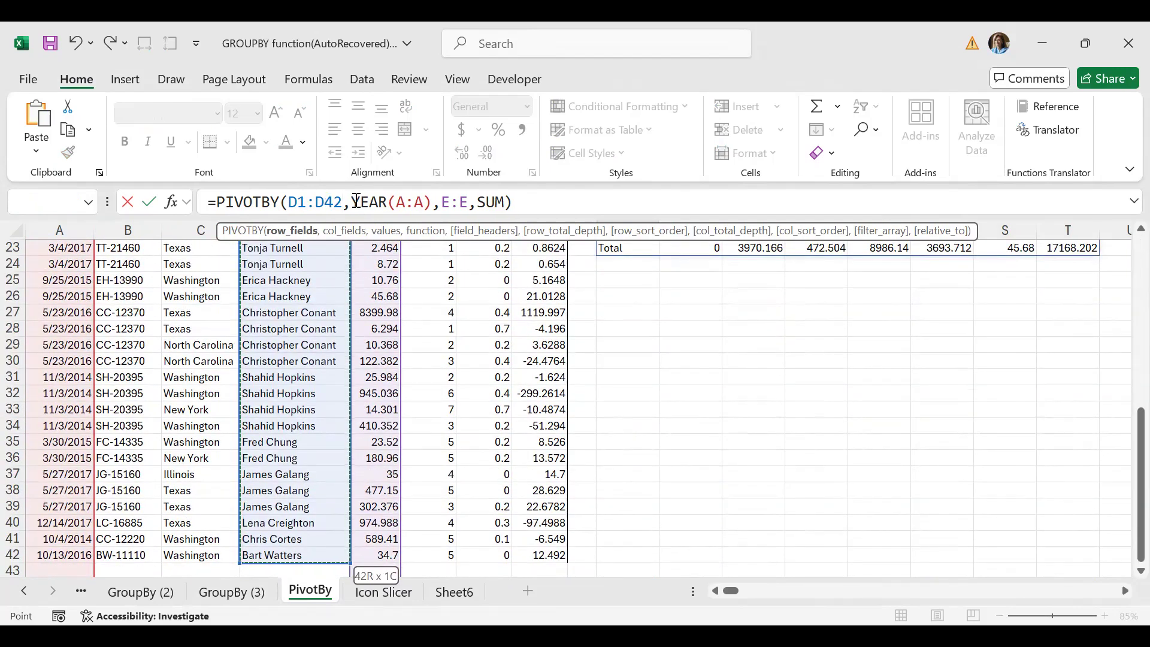
- Replace the YEAR argument in the PIVOTBY formula with the filled Order Date range A1:A42
{"action": "left_click_drag", "start_coordinate": [396, 202], "coordinate": [424, 202]}
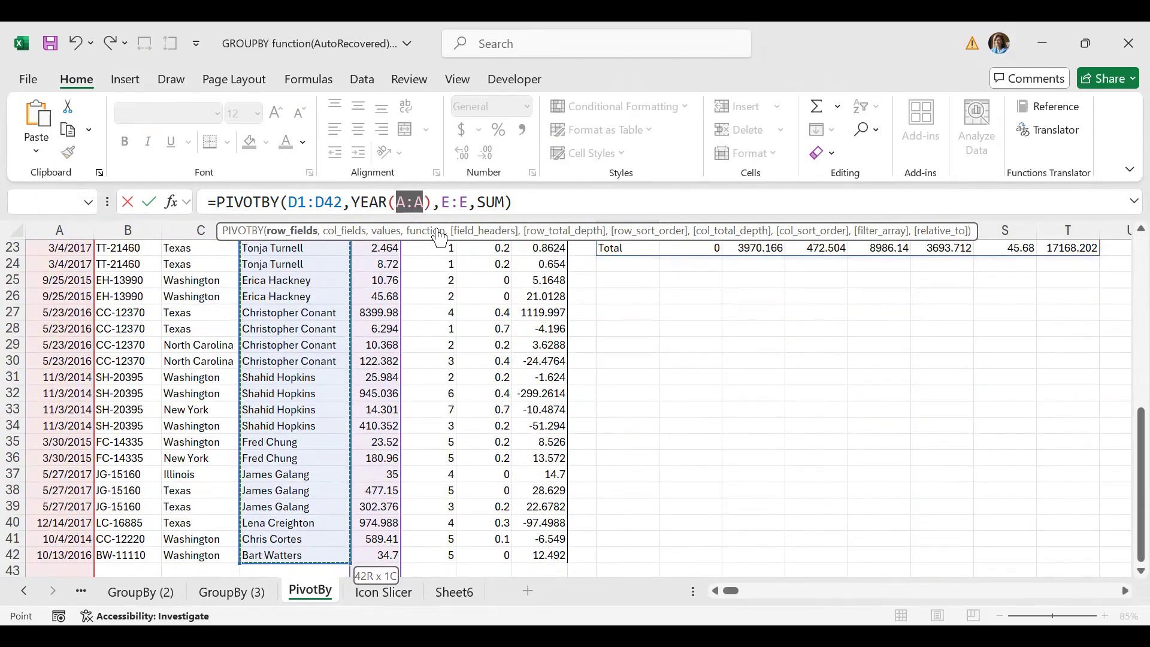
{"action": "key", "text": "BackSpace"}
{"action": "scroll", "coordinate": [87, 282], "scroll_direction": "up", "scroll_amount": 1}
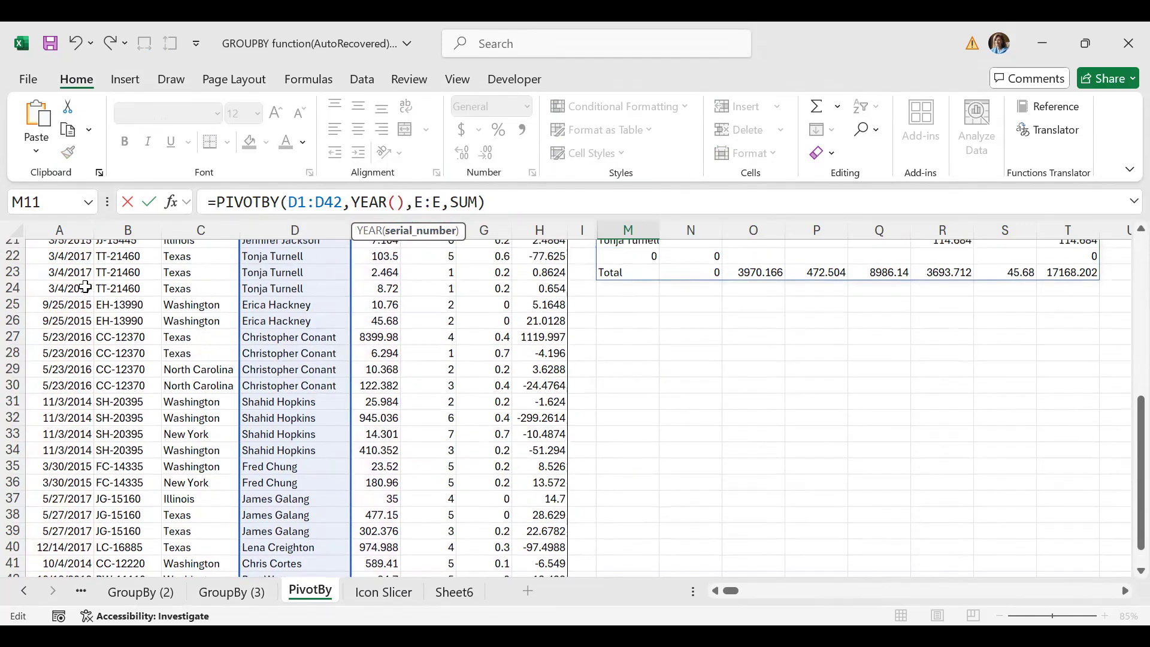
{"action": "scroll", "coordinate": [86, 288], "scroll_direction": "up", "scroll_amount": 7}
{"action": "left_click", "coordinate": [80, 248]}
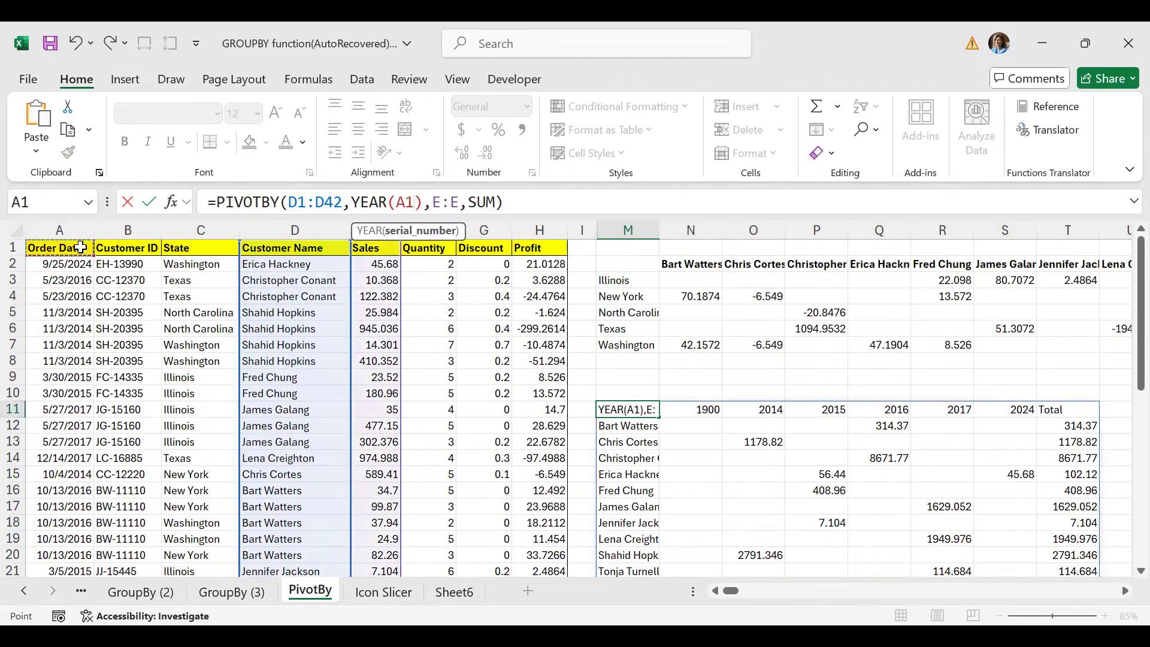
{"action": "key", "text": "ctrl+shift+Down"}
- Replace the PIVOTBY values with the filled Sales range E1:E42 and commit the formula
{"action": "left_click_drag", "start_coordinate": [468, 202], "coordinate": [496, 203]}
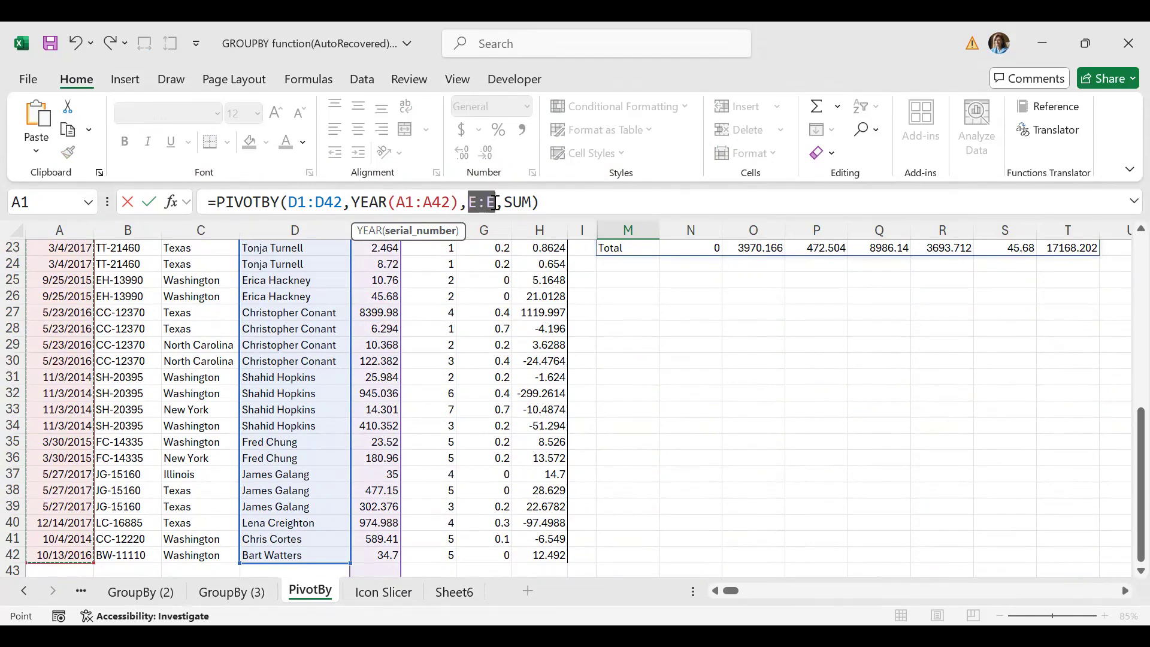
{"action": "key", "text": "Delete"}
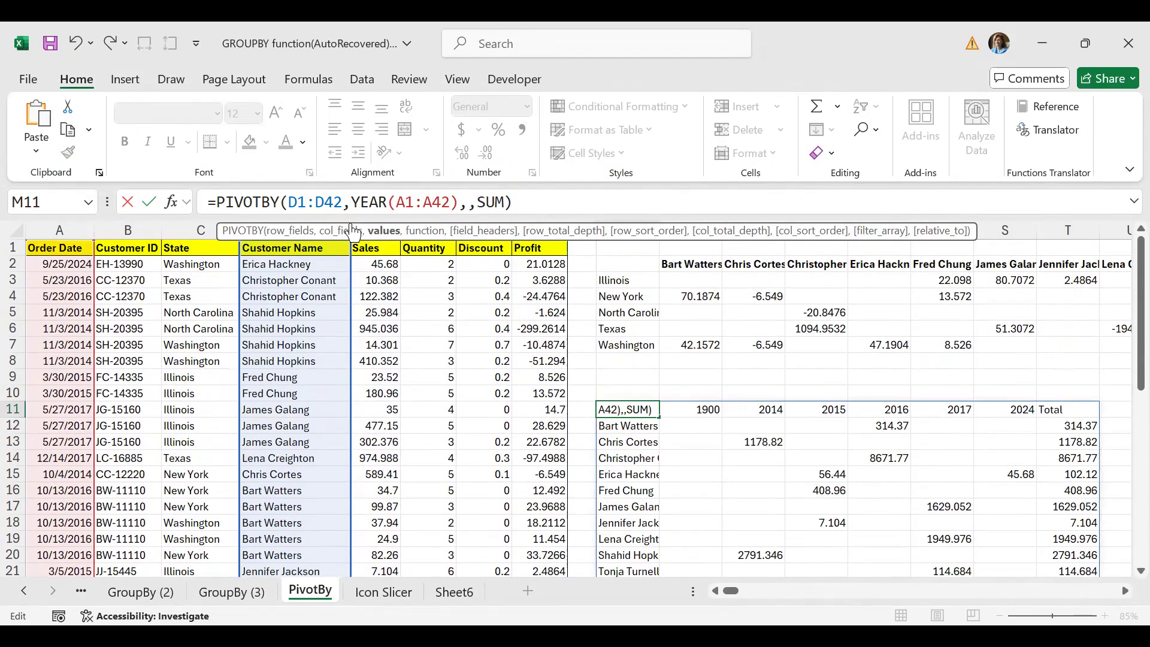
{"action": "left_click", "coordinate": [363, 248]}
{"action": "key", "text": "ctrl+shift+Down"}
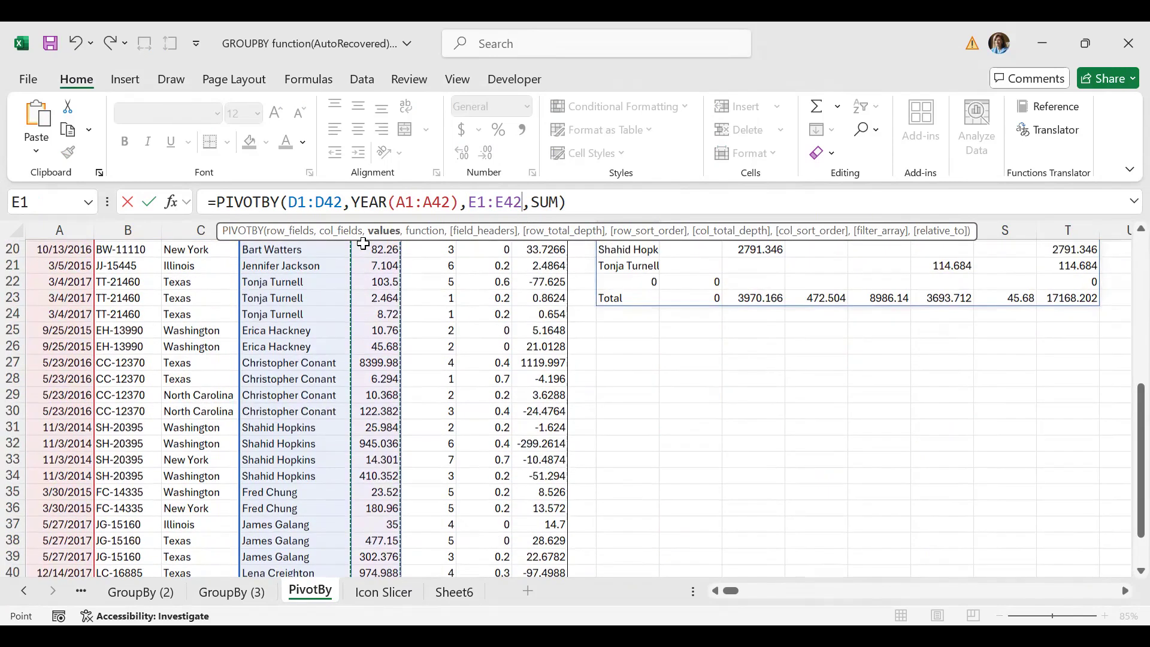
{"action": "scroll", "coordinate": [492, 261], "scroll_direction": "up", "scroll_amount": 7}
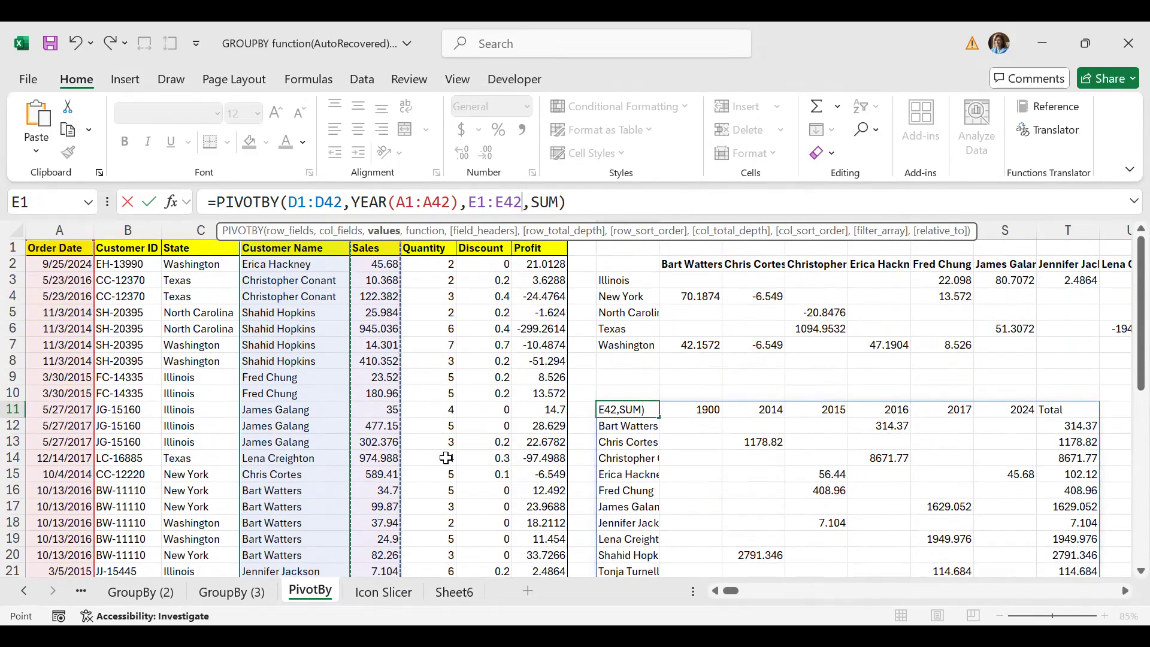
{"action": "key", "text": "Return"}
- Widen column M for the customer names and review the summary's customers, yearly sales and totals
{"action": "scroll", "coordinate": [717, 351], "scroll_direction": "down", "scroll_amount": 2}
{"action": "left_click_drag", "start_coordinate": [653, 231], "coordinate": [684, 227]}
{"action": "left_click_drag", "start_coordinate": [647, 309], "coordinate": [651, 473]}
{"action": "left_click_drag", "start_coordinate": [727, 312], "coordinate": [1040, 490]}
{"action": "left_click_drag", "start_coordinate": [650, 491], "coordinate": [973, 489]}
{"action": "left_click", "coordinate": [637, 334]}
{"action": "left_click", "coordinate": [648, 309]}
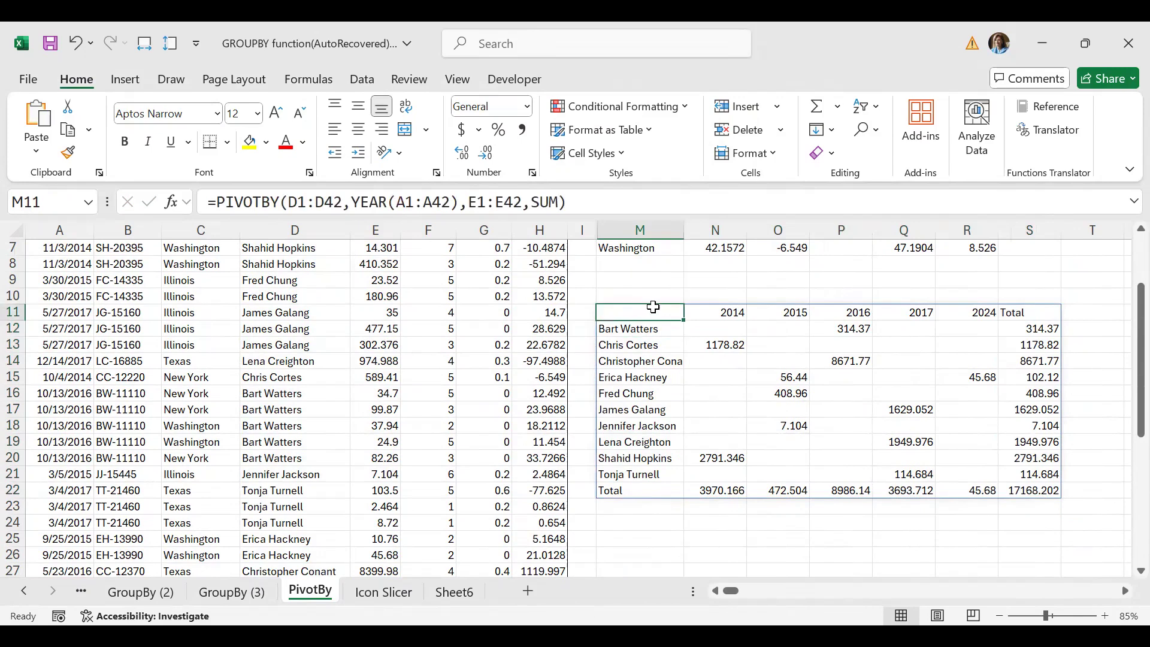
{"action": "scroll", "coordinate": [699, 343], "scroll_direction": "up", "scroll_amount": 2}
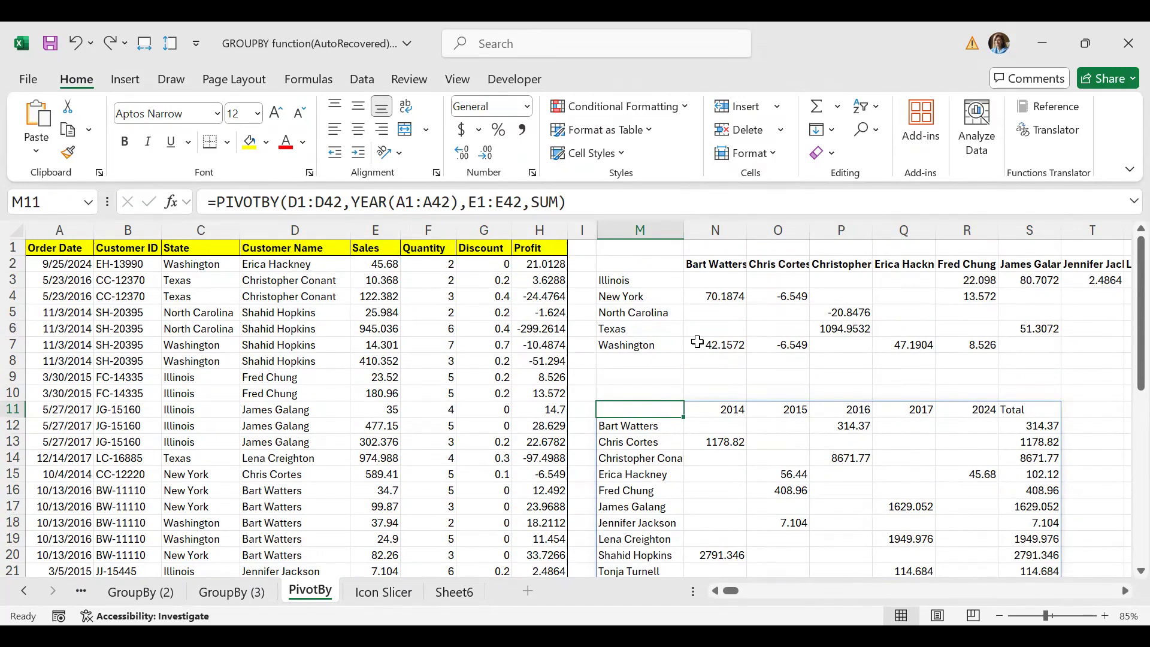